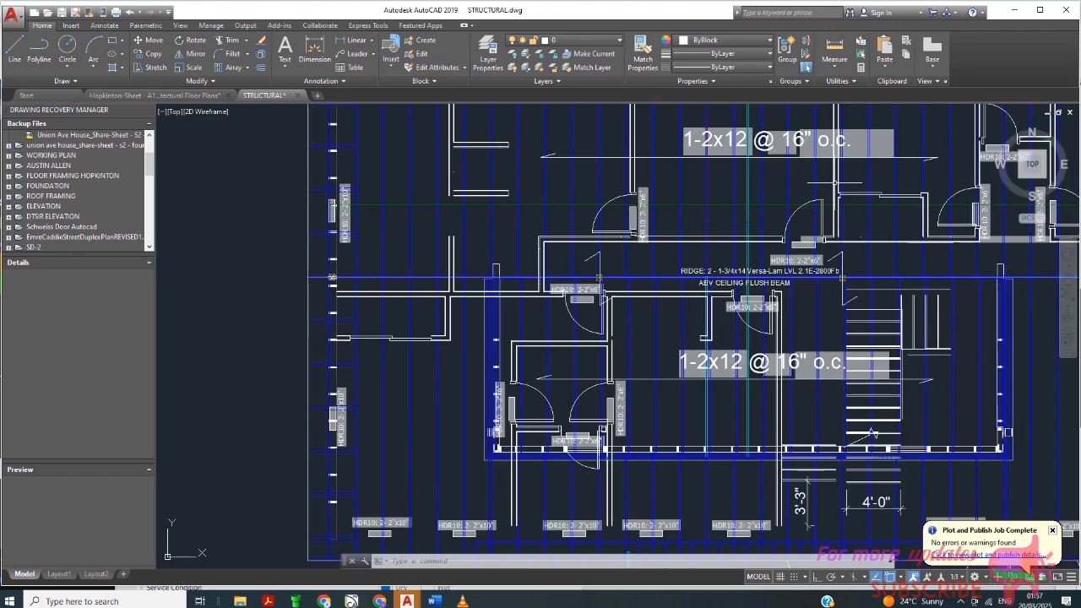
# Examine the roof framing plan on the structural drawing, including the rafter layout, ridge line and overall building outline
pyautogui.scroll(-4, 507, 270)
pyautogui.scroll(5, 484, 251)
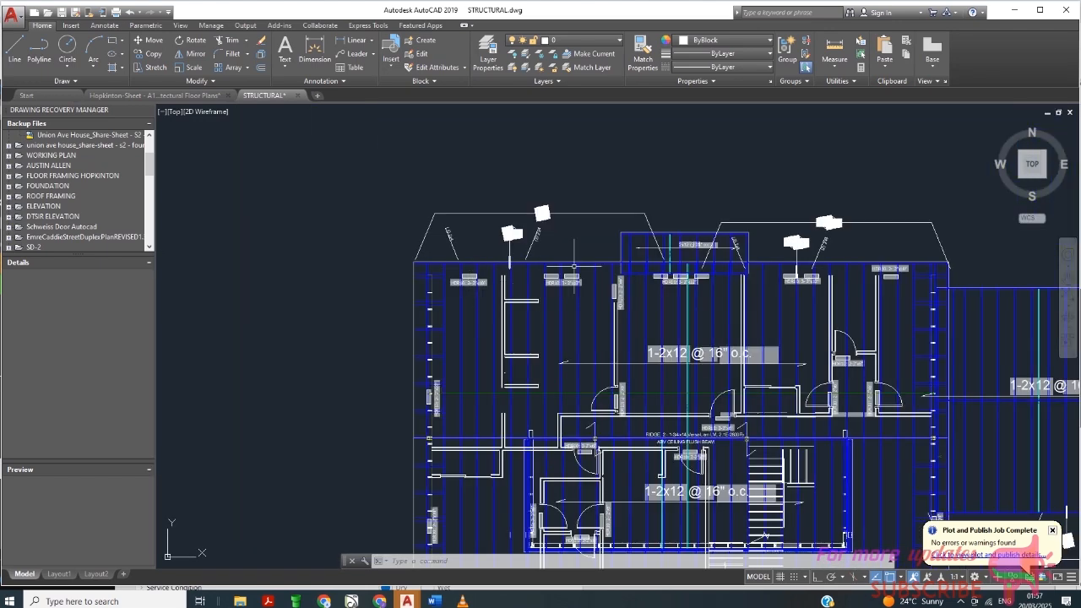
pyautogui.scroll(-4, 550, 234)
pyautogui.scroll(-3, 607, 277)
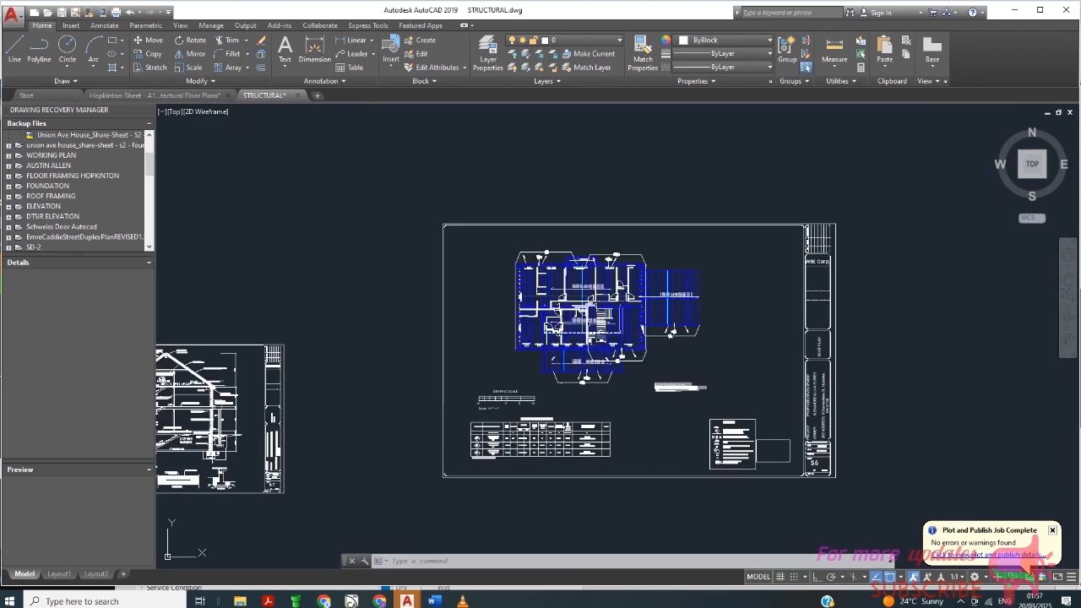
pyautogui.scroll(-4, 625, 279)
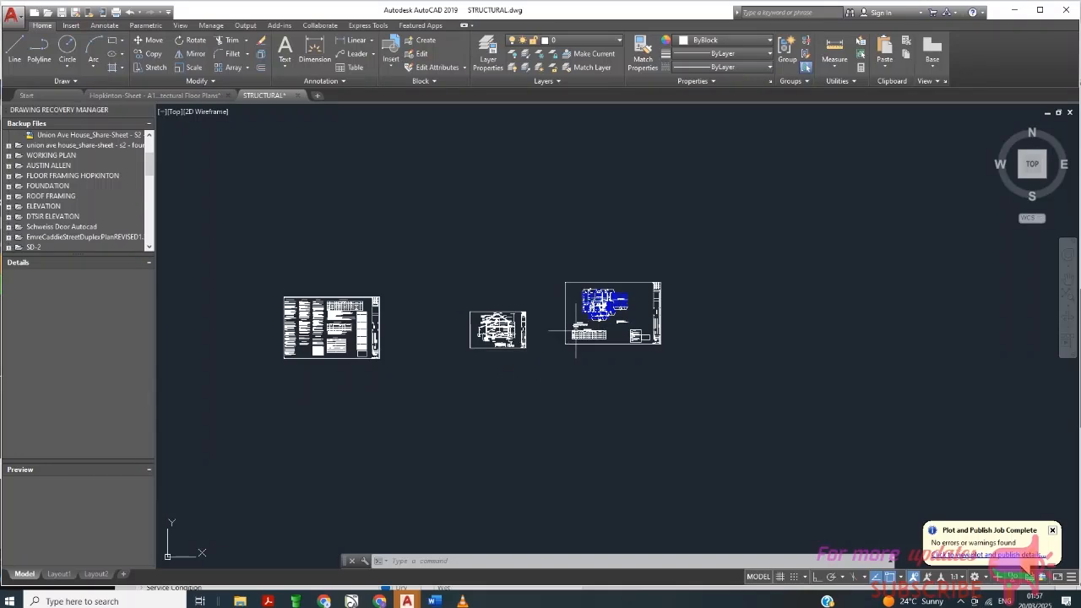
pyautogui.scroll(5, 576, 329)
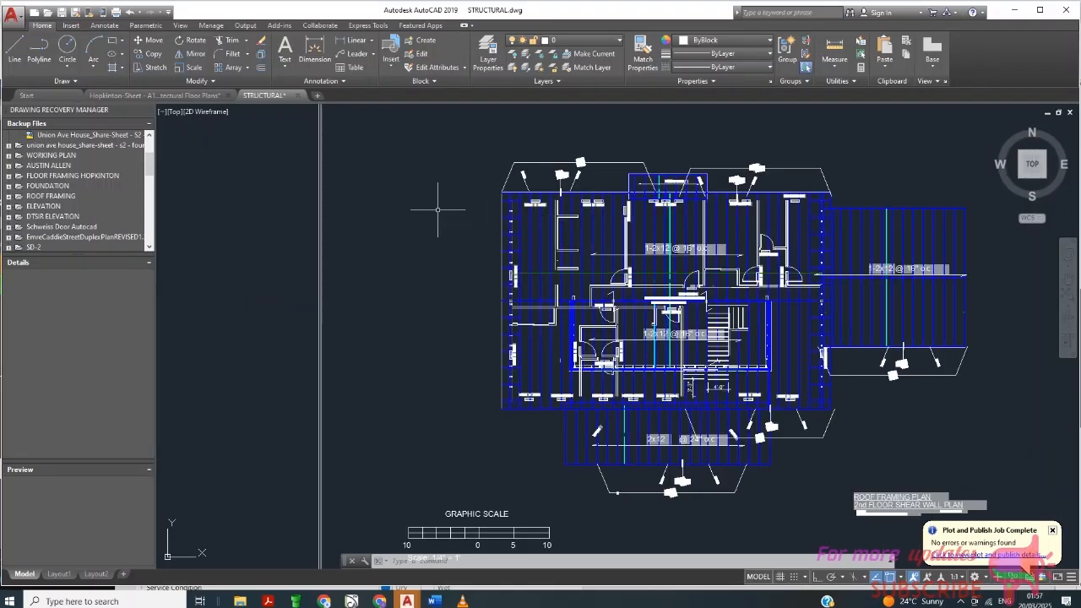
pyautogui.scroll(3, 742, 325)
pyautogui.scroll(-3, 686, 298)
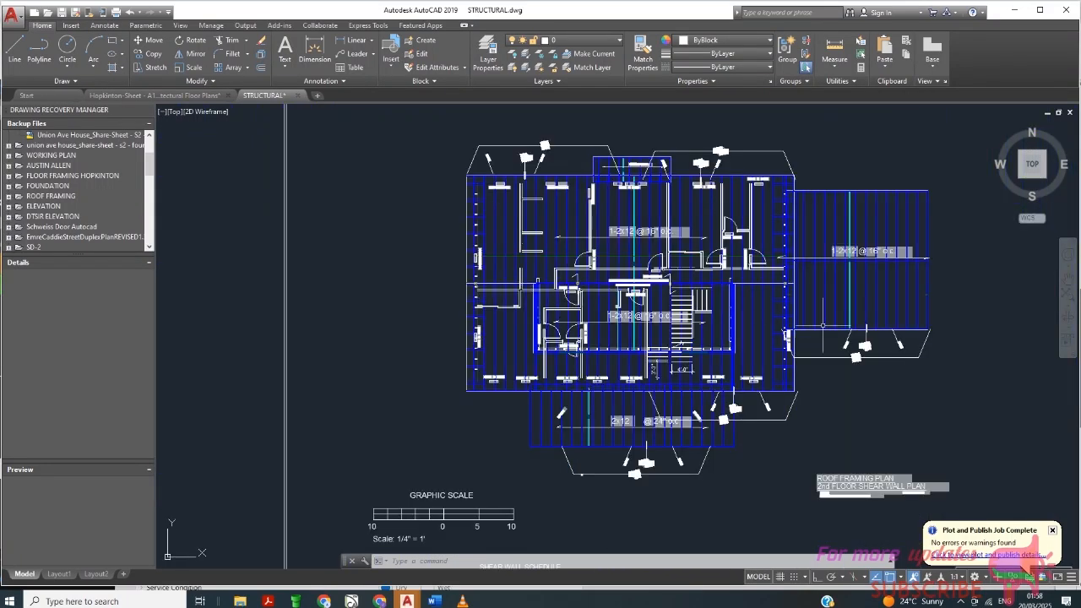
pyautogui.scroll(2, 471, 207)
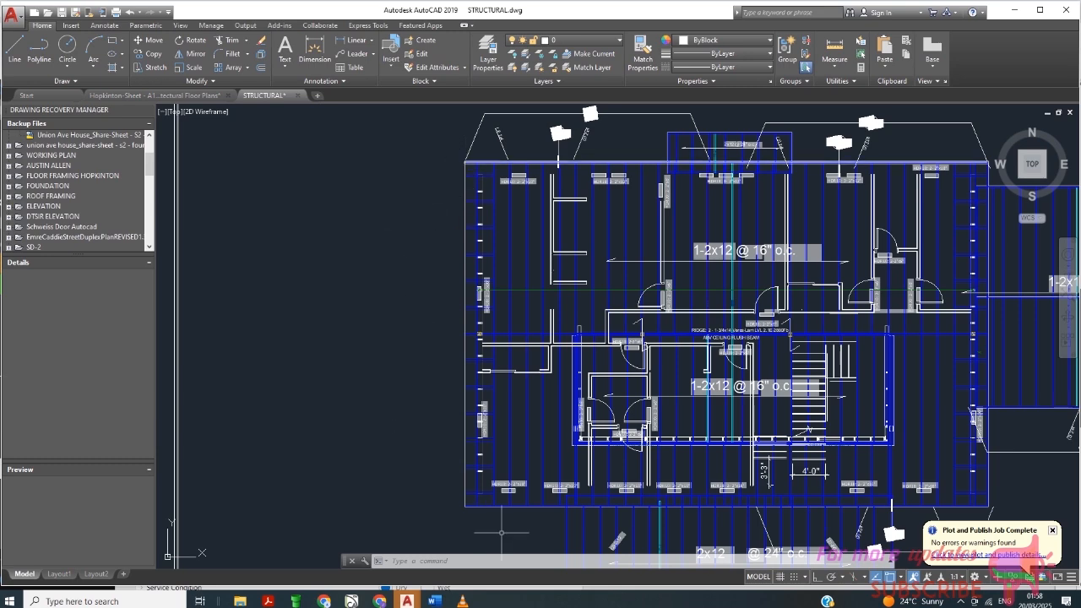
pyautogui.scroll(-3, 652, 340)
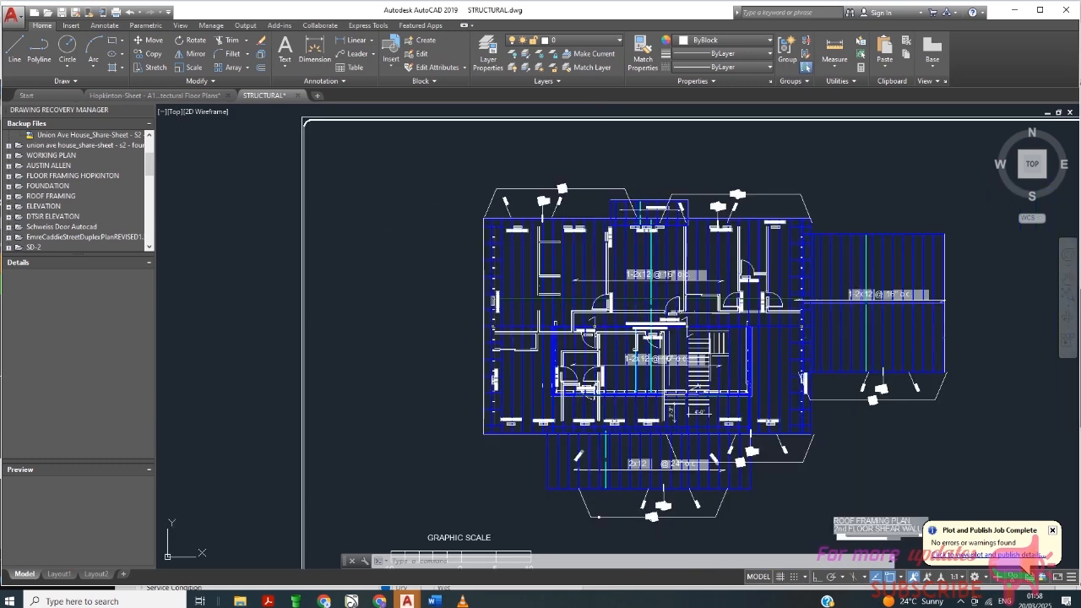
pyautogui.scroll(3, 676, 356)
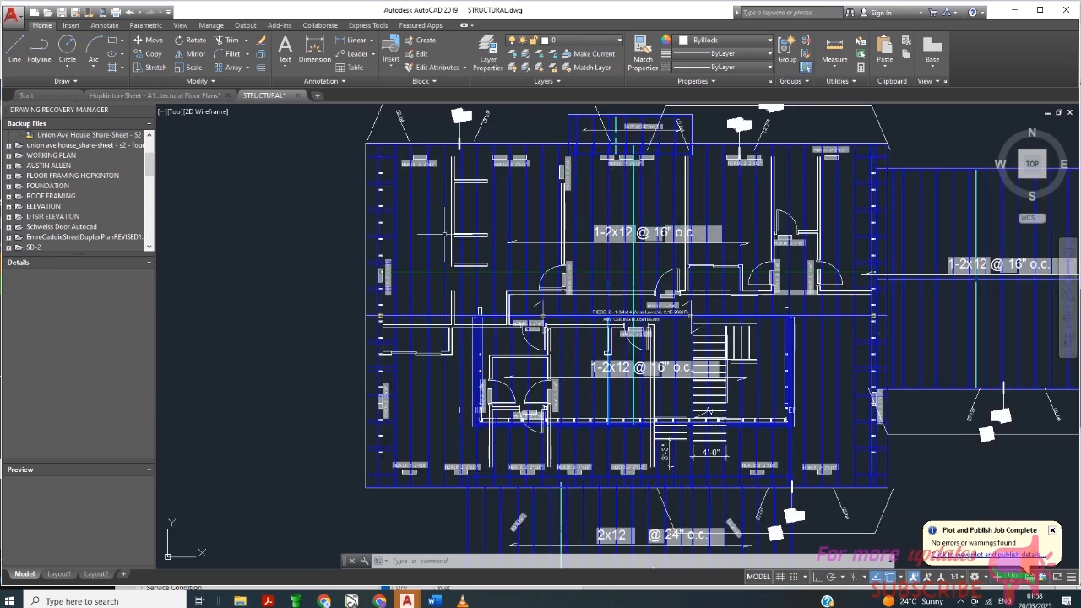
# Add a vertical linear dimension beside the plan, spanning the full depth of the main roof outline along its left edge
pyautogui.click(357, 40)
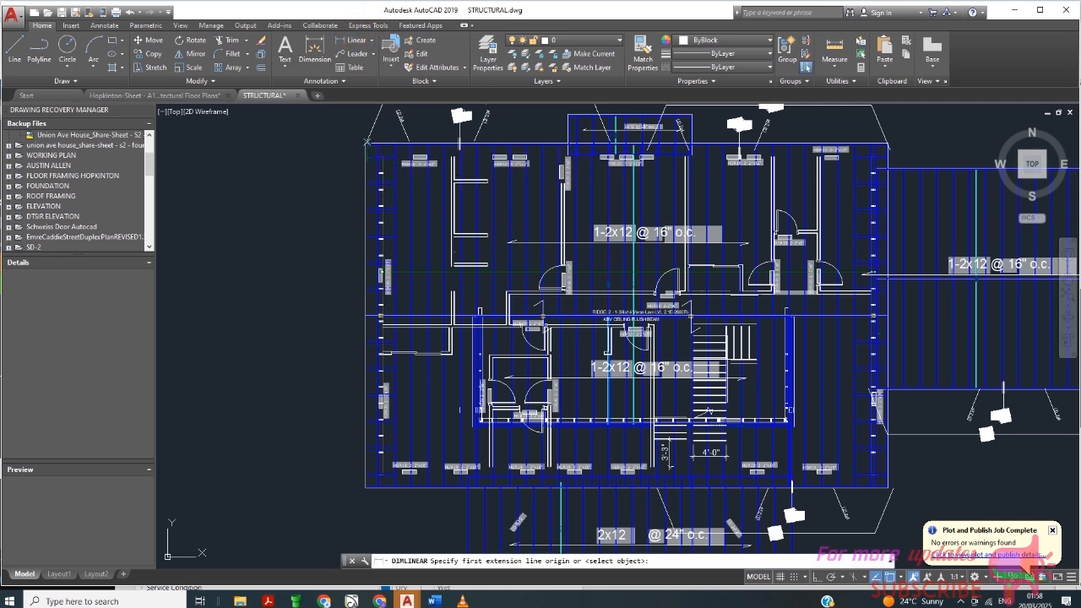
pyautogui.click(368, 142)
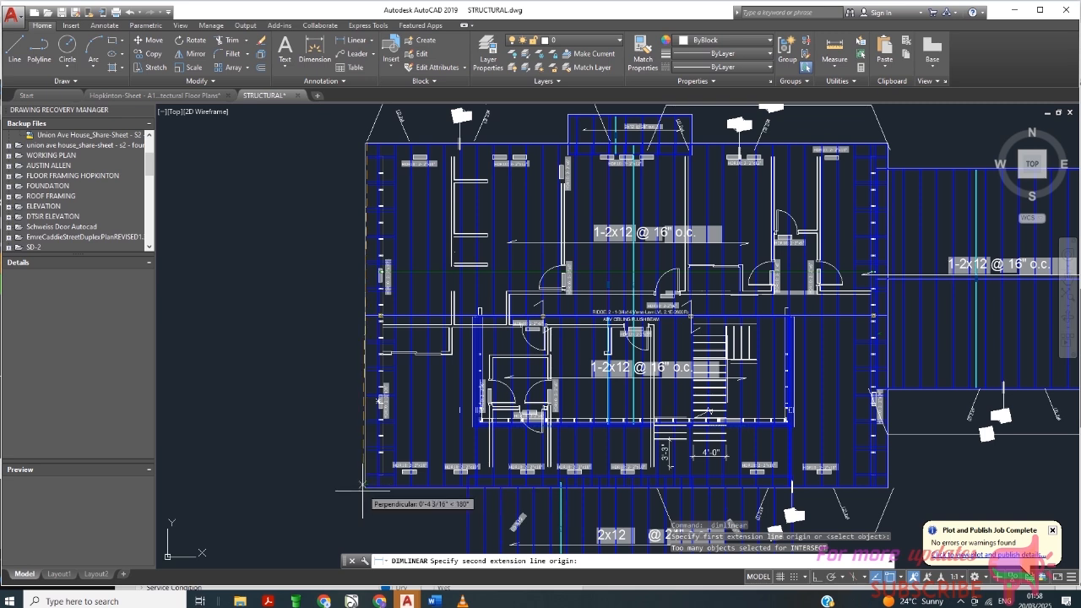
pyautogui.click(361, 485)
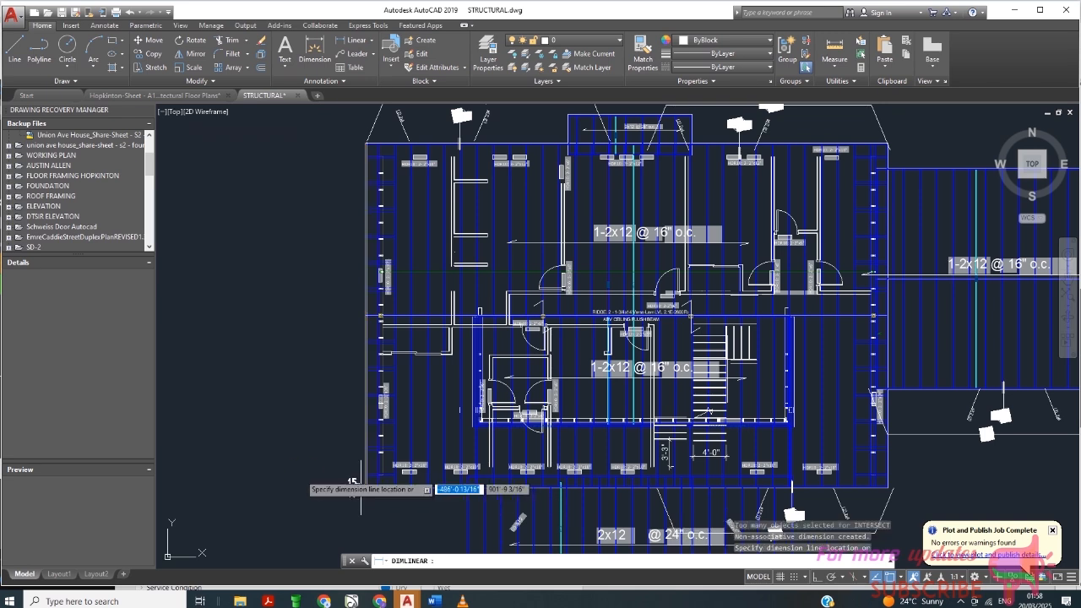
pyautogui.click(299, 321)
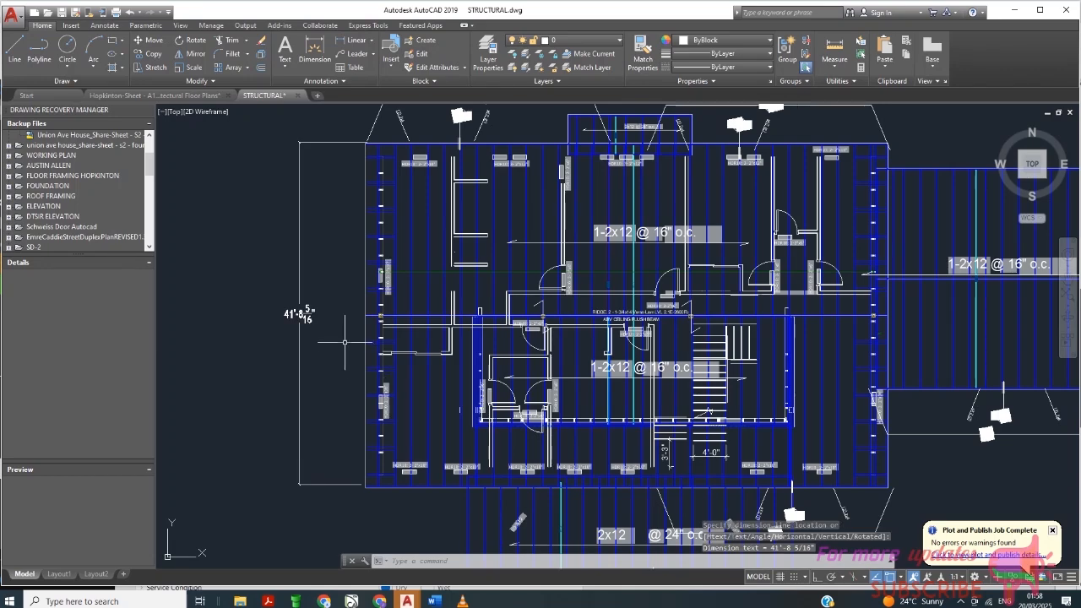
# Add a horizontal linear dimension above the plan between the main building's left and right exterior wall lines
pyautogui.scroll(-2, 345, 342)
pyautogui.scroll(2, 448, 254)
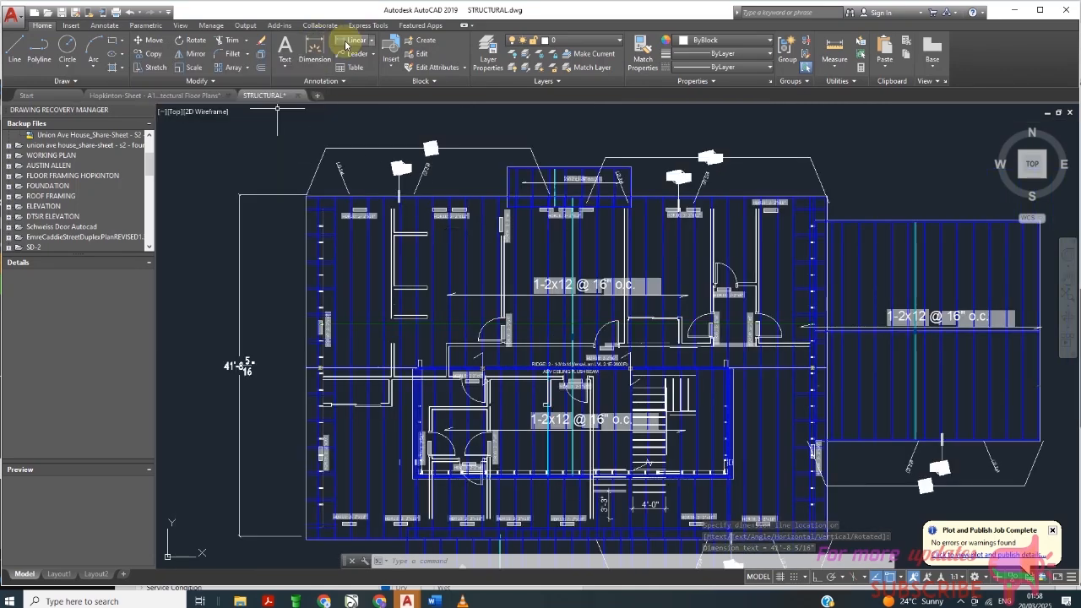
pyautogui.click(318, 47)
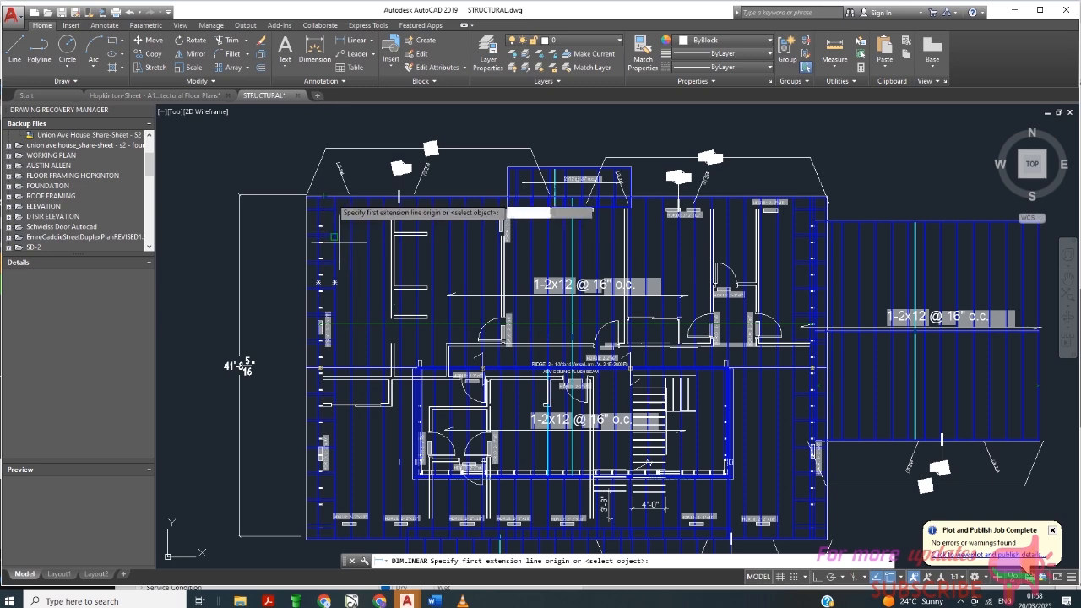
pyautogui.scroll(2, 321, 203)
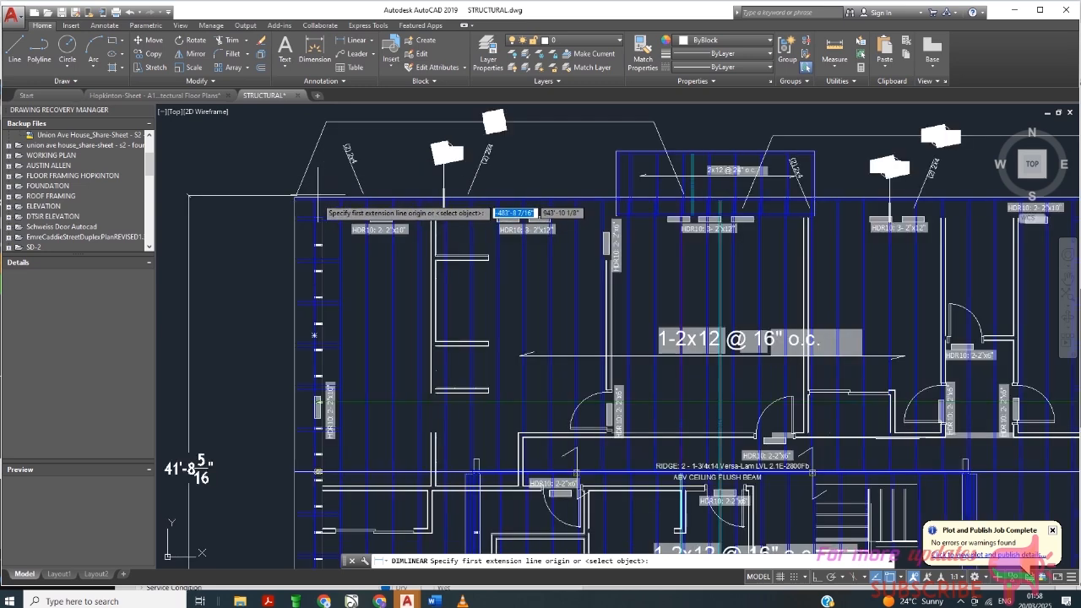
pyautogui.click(319, 202)
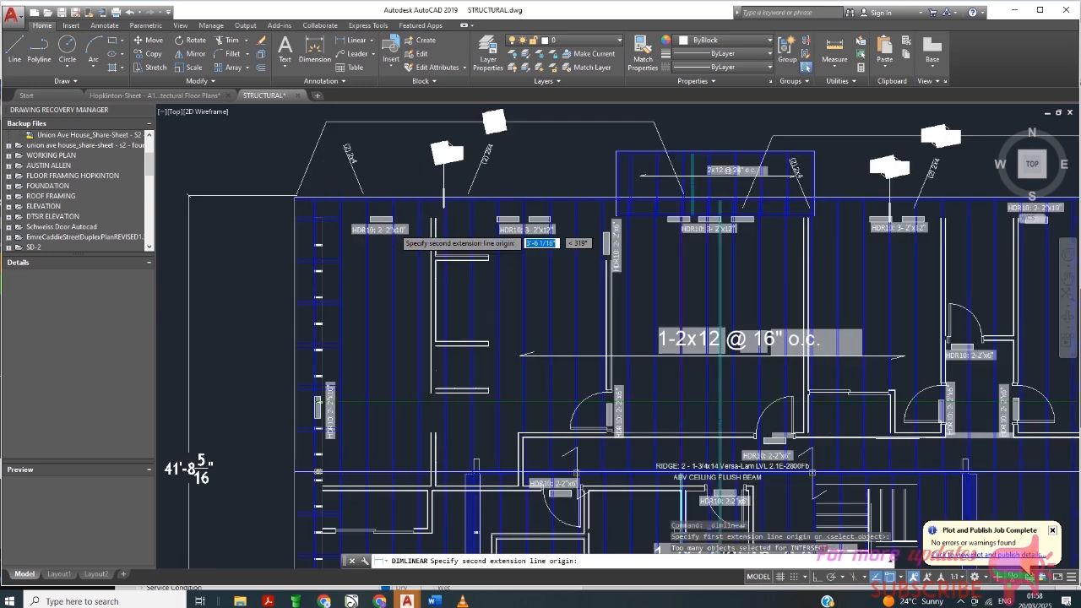
pyautogui.scroll(-3, 385, 249)
pyautogui.scroll(3, 671, 239)
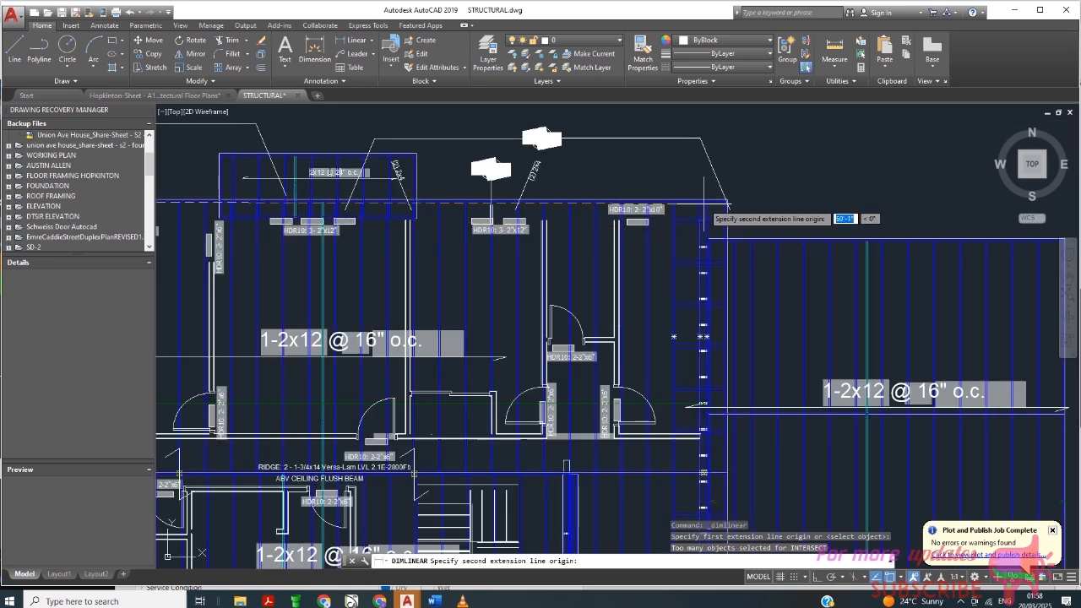
pyautogui.click(706, 203)
pyautogui.scroll(-5, 706, 203)
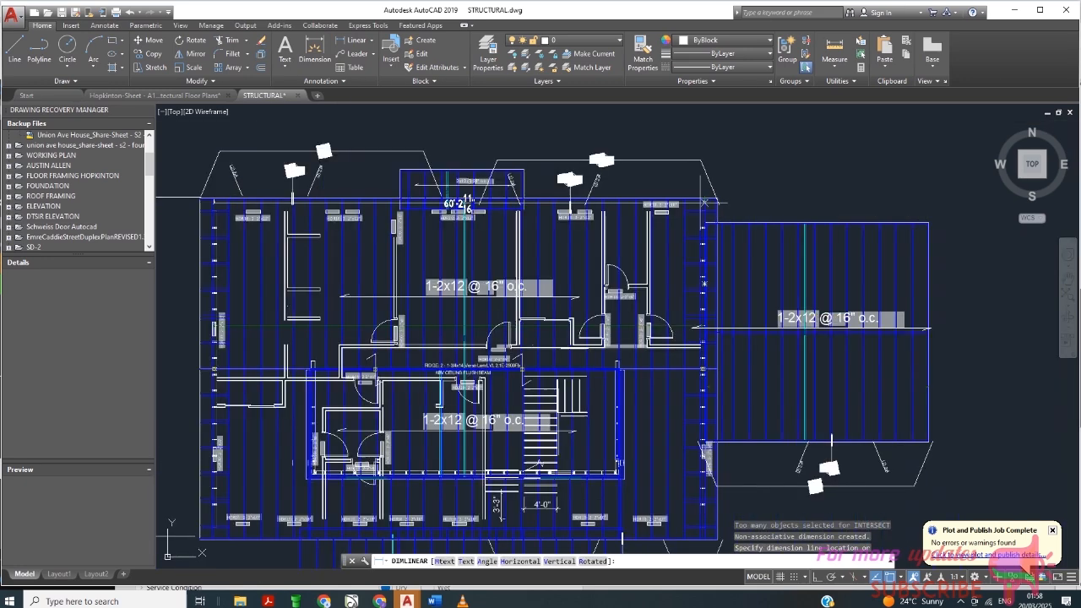
pyautogui.scroll(4, 591, 161)
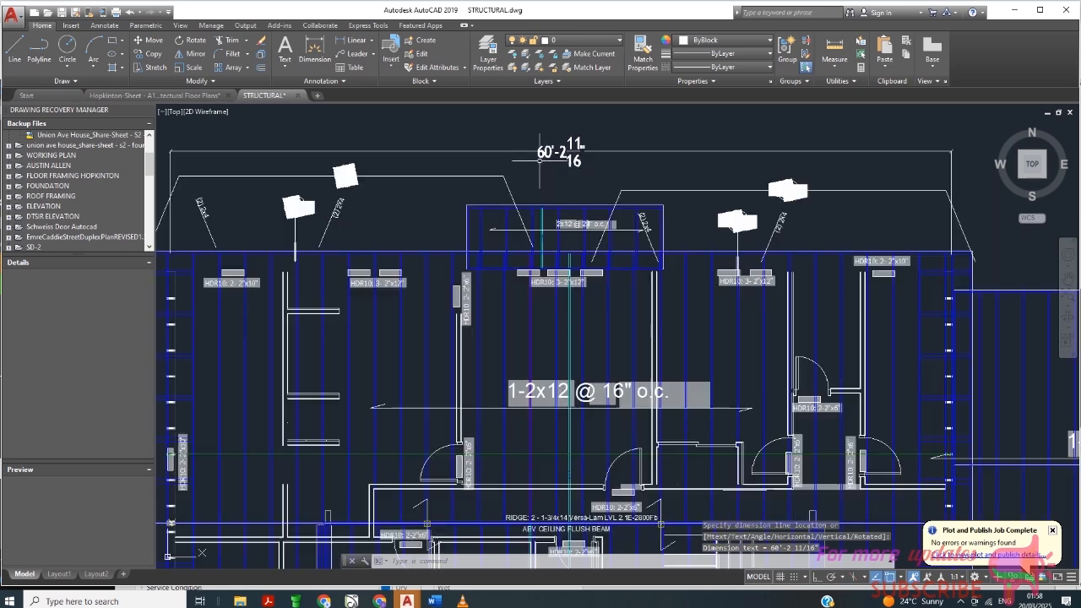
# Examine the ridge beam callout and its support posts near the middle of the roof framing plan
pyautogui.scroll(-4, 553, 169)
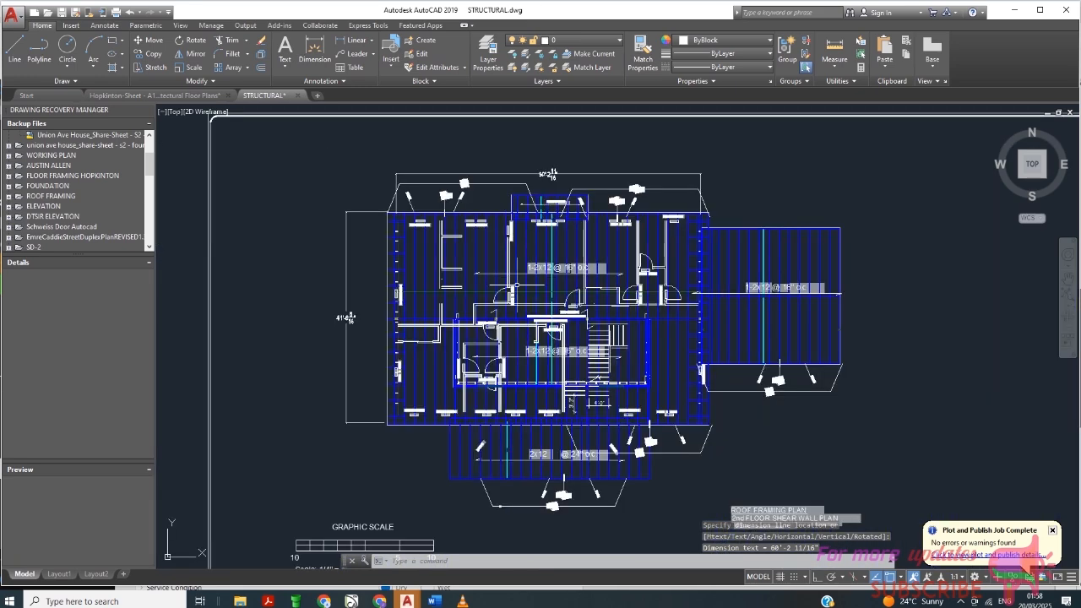
pyautogui.scroll(-2, 549, 321)
pyautogui.scroll(8, 519, 329)
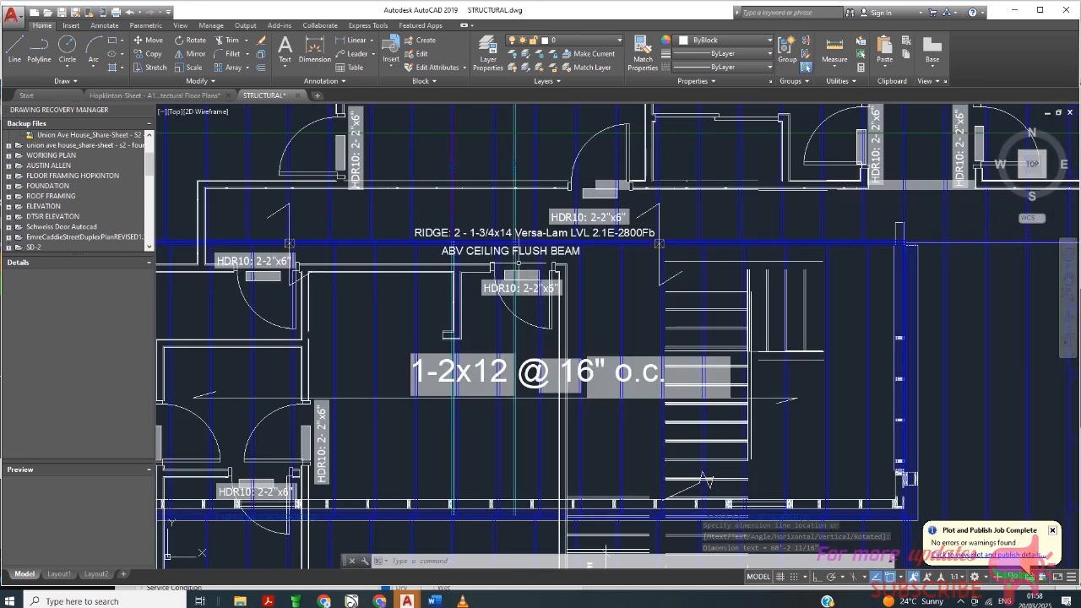
pyautogui.scroll(2, 511, 249)
pyautogui.scroll(1, 473, 224)
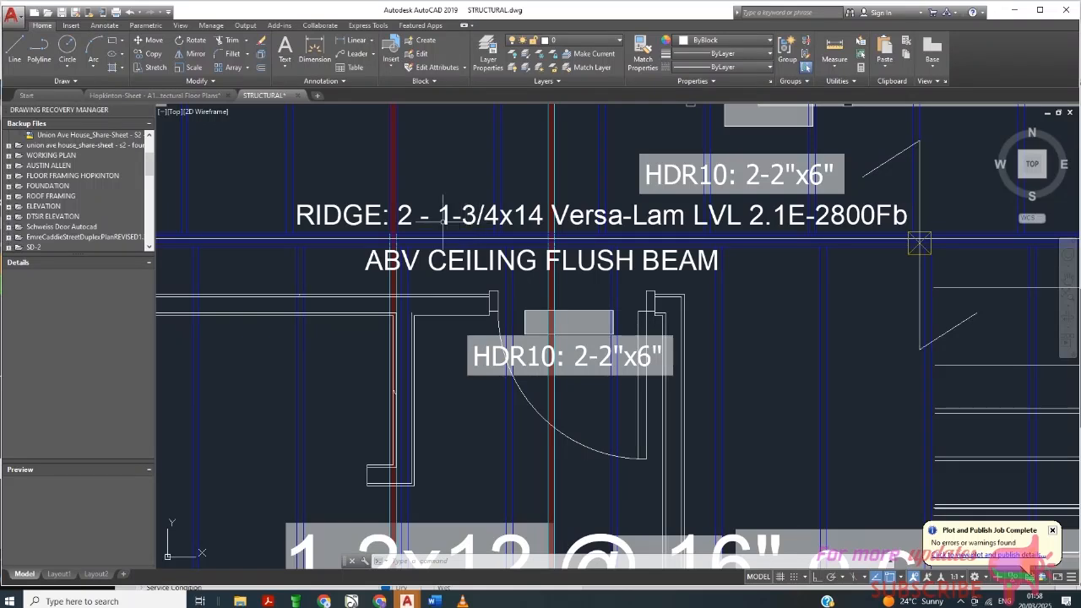
pyautogui.scroll(-2, 418, 253)
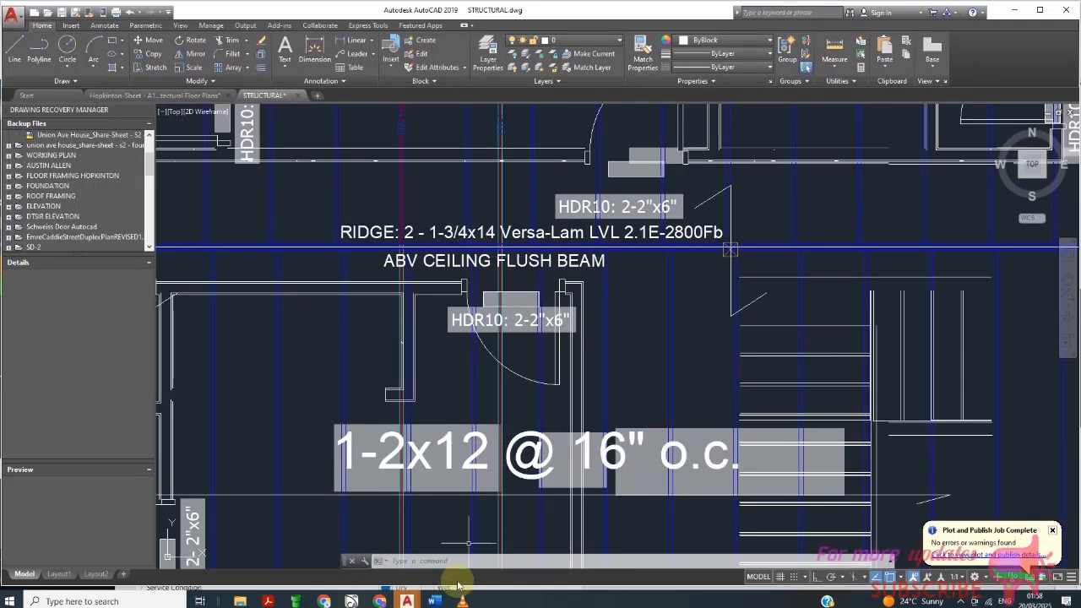
# Switch to ClearCalcs in the browser and review the existing B8 ridge beam sheet's section, plies, length, supports and loads
pyautogui.click(381, 602)
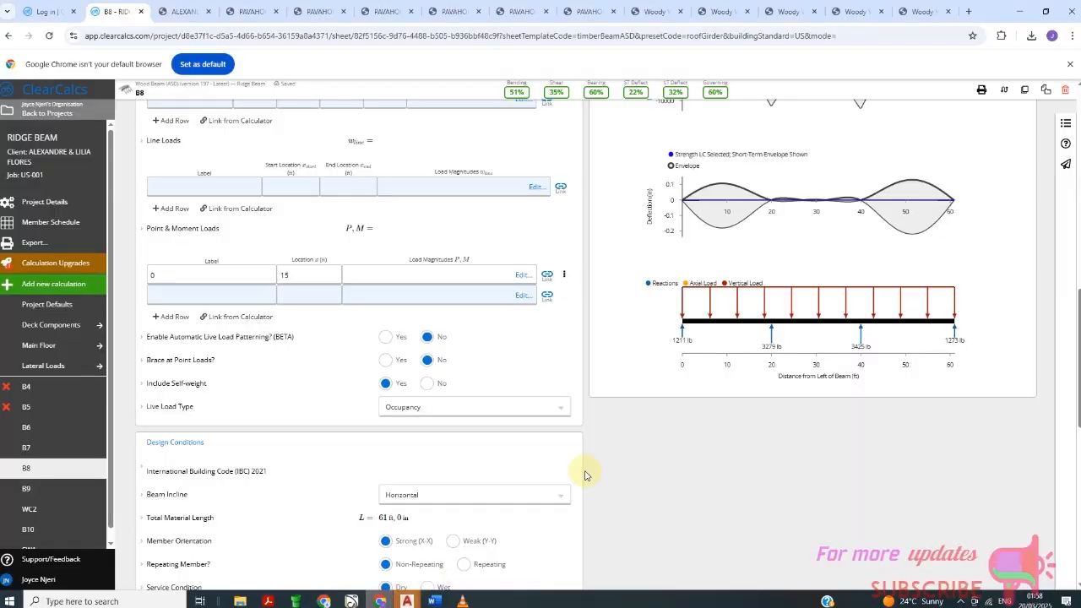
pyautogui.scroll(-2, 580, 381)
pyautogui.scroll(3, 335, 296)
pyautogui.scroll(10, 334, 296)
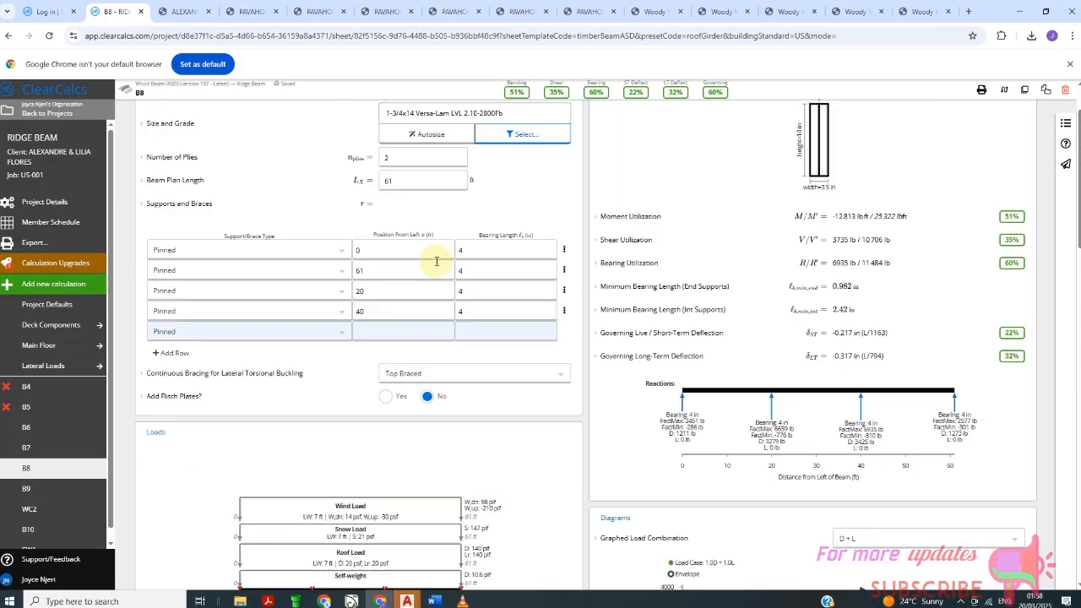
pyautogui.scroll(-1, 212, 338)
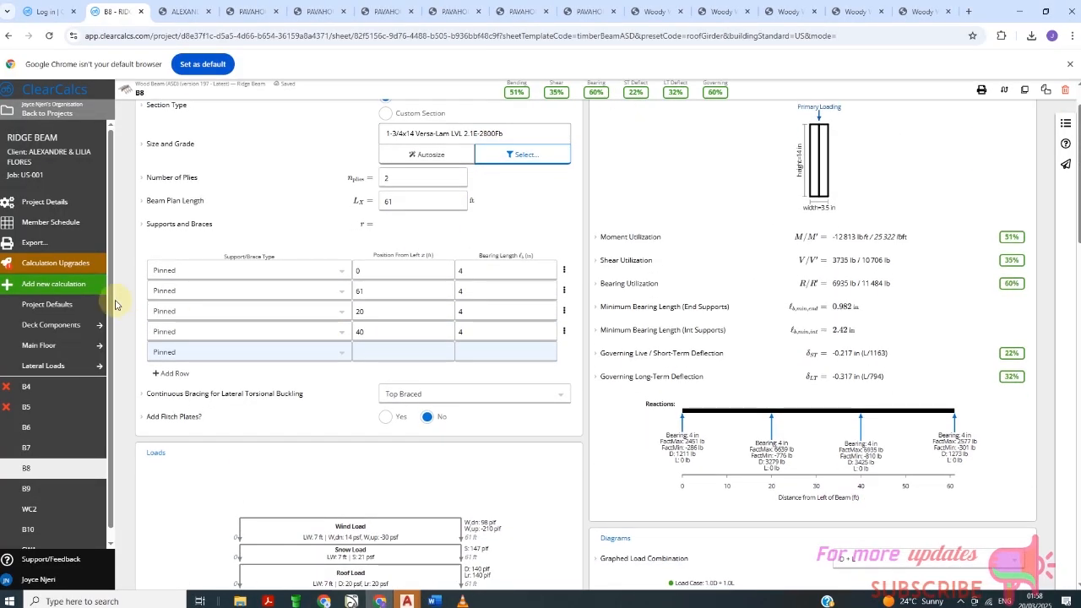
pyautogui.scroll(-4, 490, 244)
pyautogui.scroll(5, 481, 261)
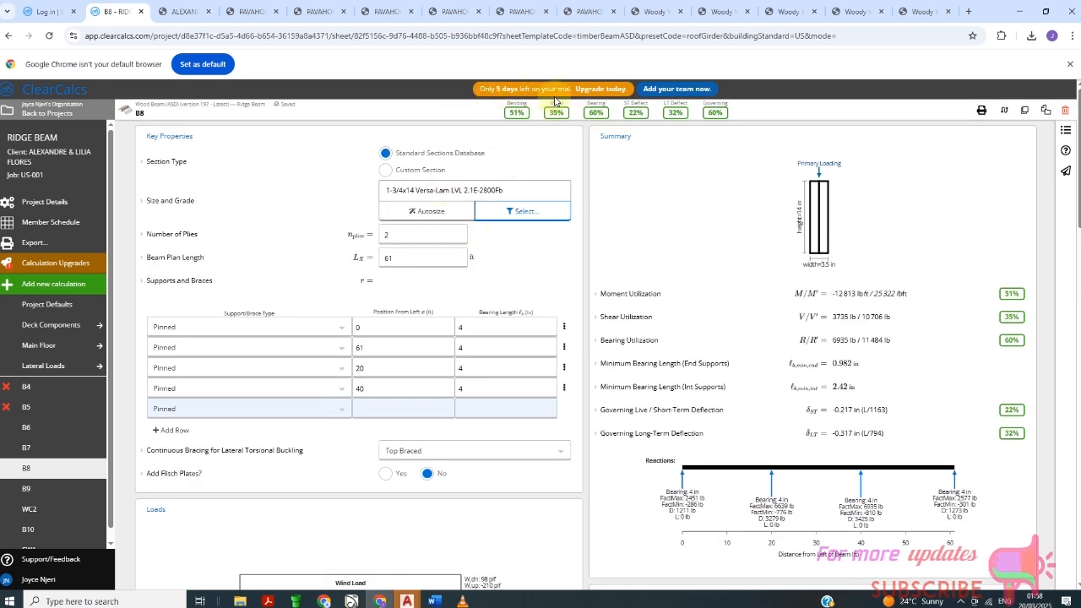
# Add a new Wood Beam (ASD) calculation to the project using the Ridge Beam preset
pyautogui.click(59, 288)
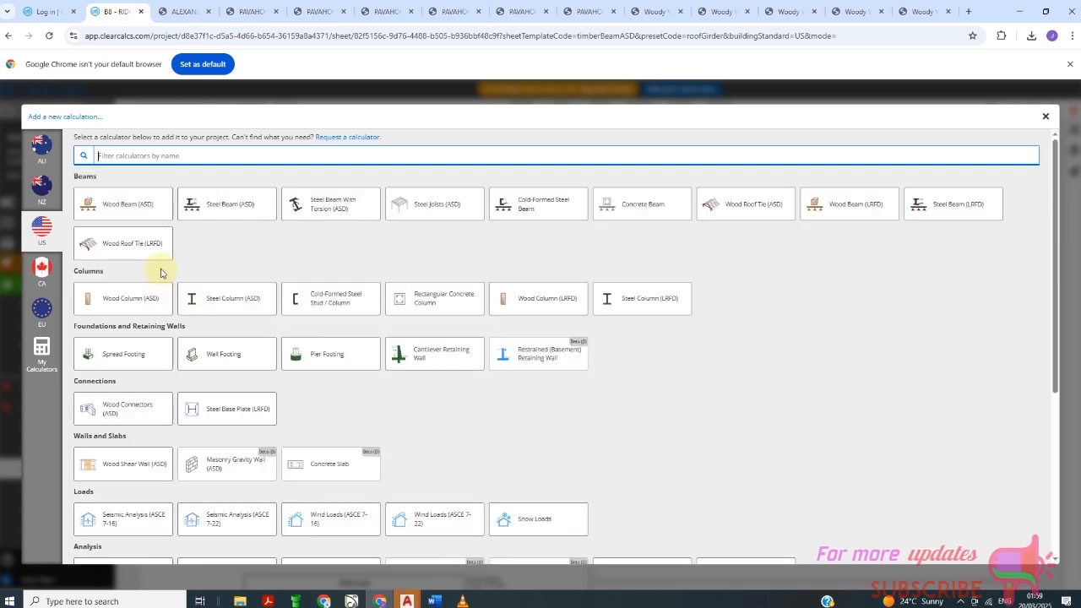
pyautogui.click(134, 219)
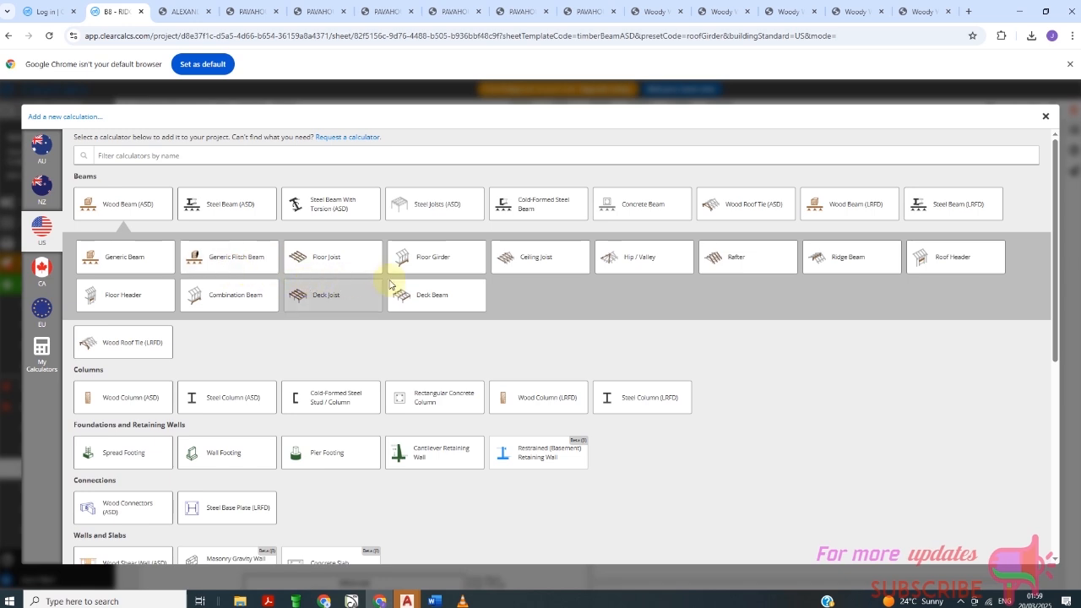
pyautogui.click(842, 264)
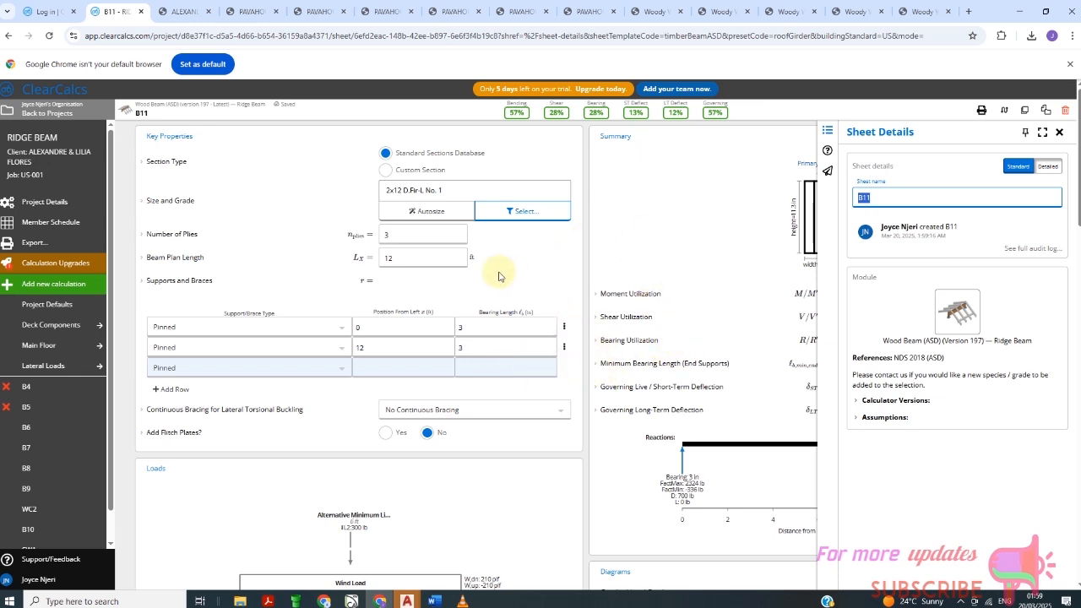
# Set the new ridge beam's plan length to 61 ft and its number of plies to 1
pyautogui.scroll(-1, 444, 334)
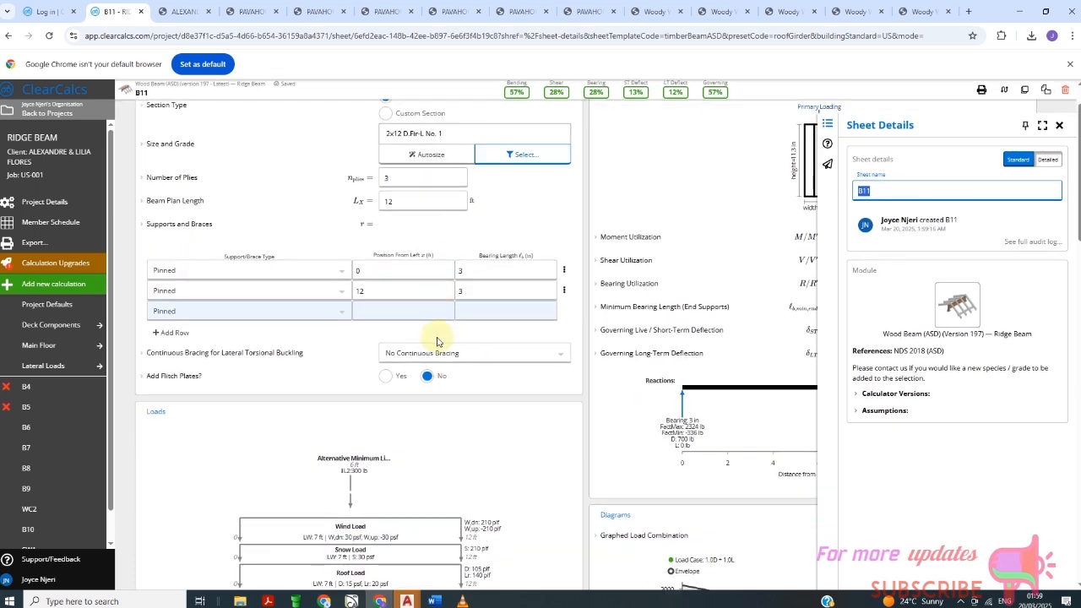
pyautogui.scroll(1, 384, 309)
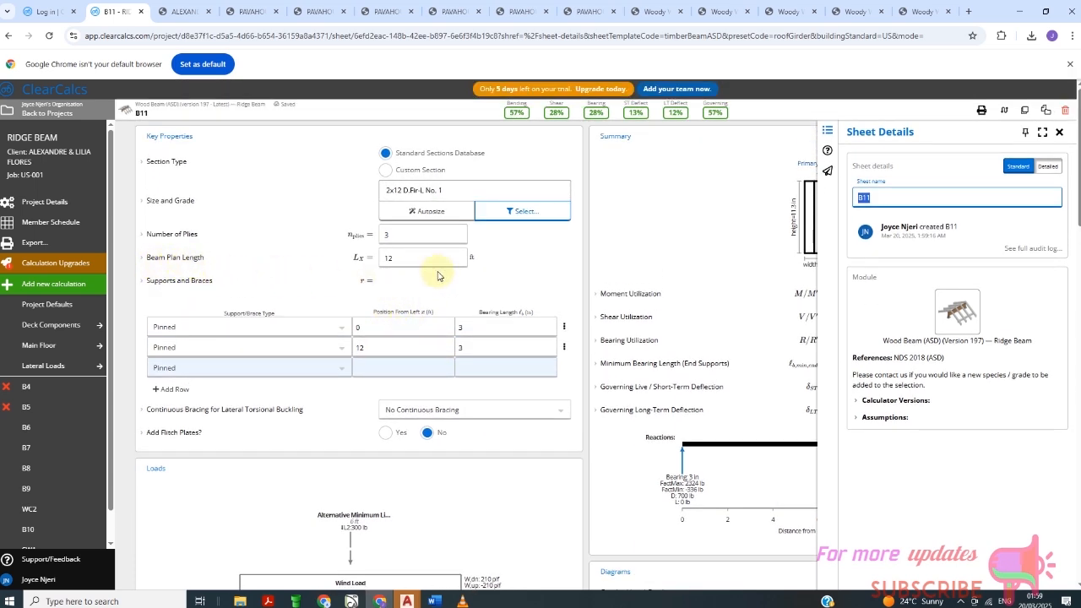
pyautogui.click(415, 261)
pyautogui.write('61')
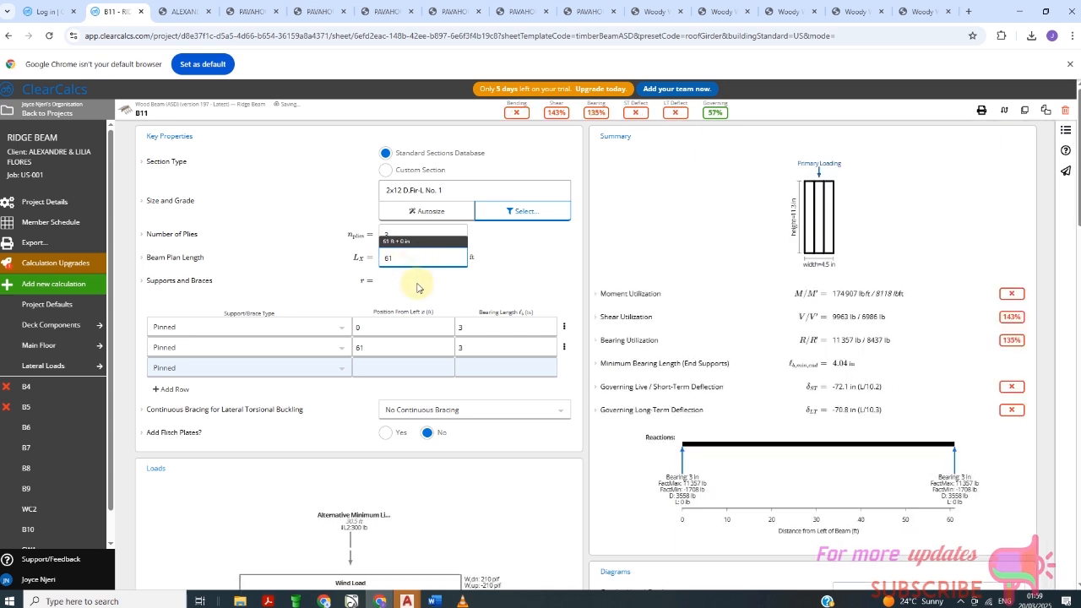
pyautogui.click(422, 286)
pyautogui.click(416, 238)
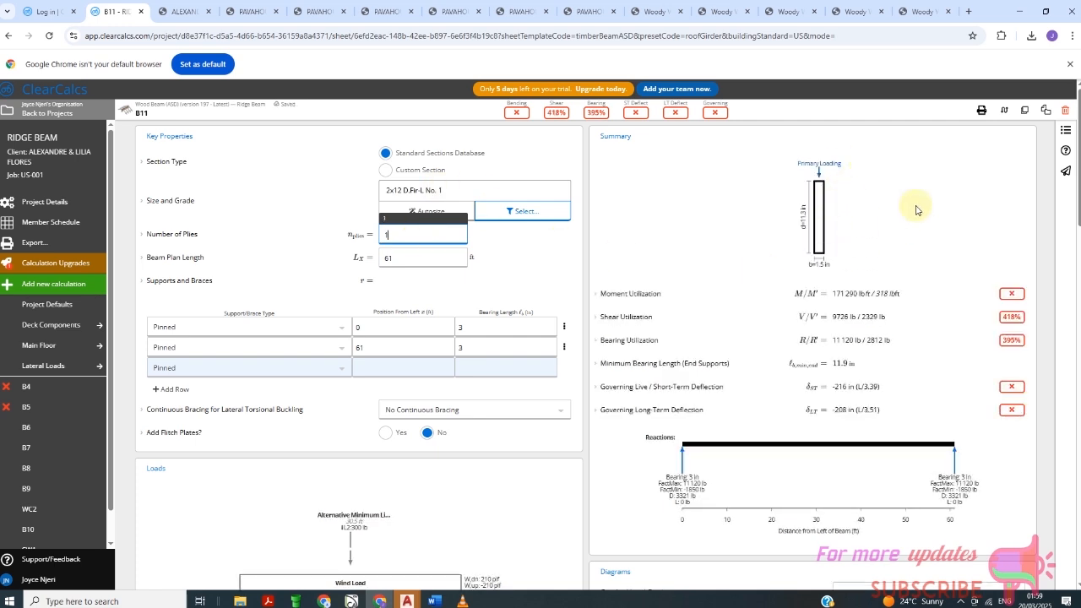
pyautogui.click(527, 267)
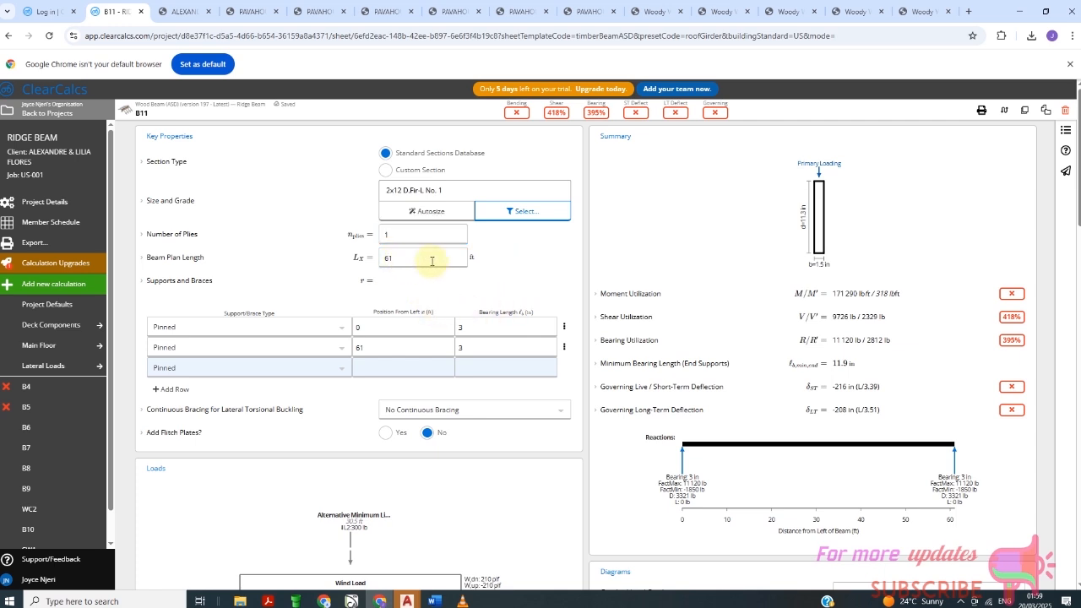
# Switch to the AutoCAD roof framing plan, examine the ridge beam's full length and support locations, and return to ClearCalcs
pyautogui.scroll(-1, 426, 315)
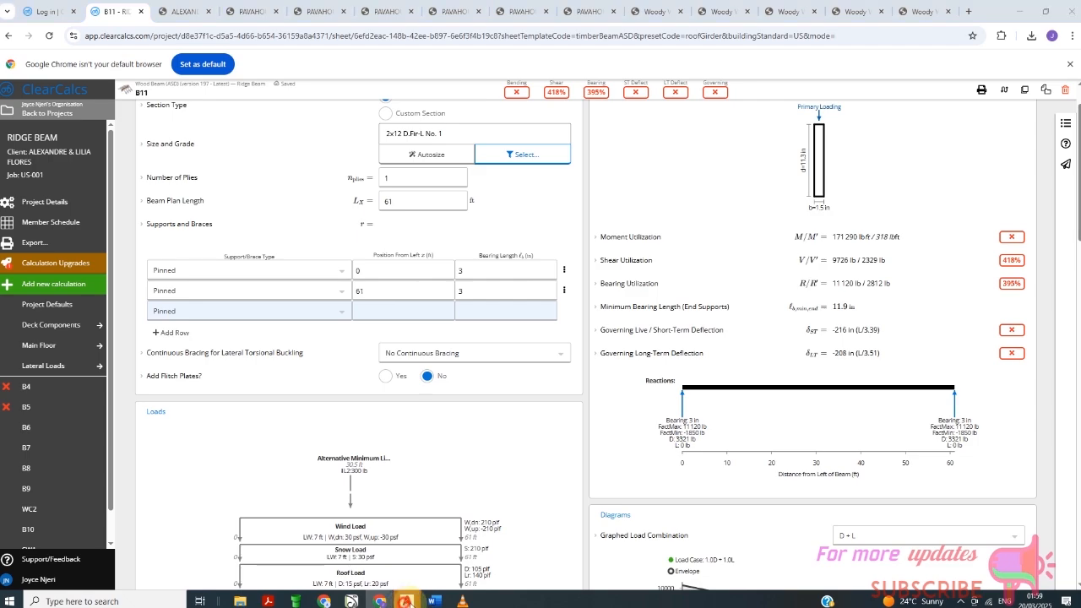
pyautogui.moveTo(407, 601)
pyautogui.click(488, 574)
pyautogui.scroll(-5, 543, 549)
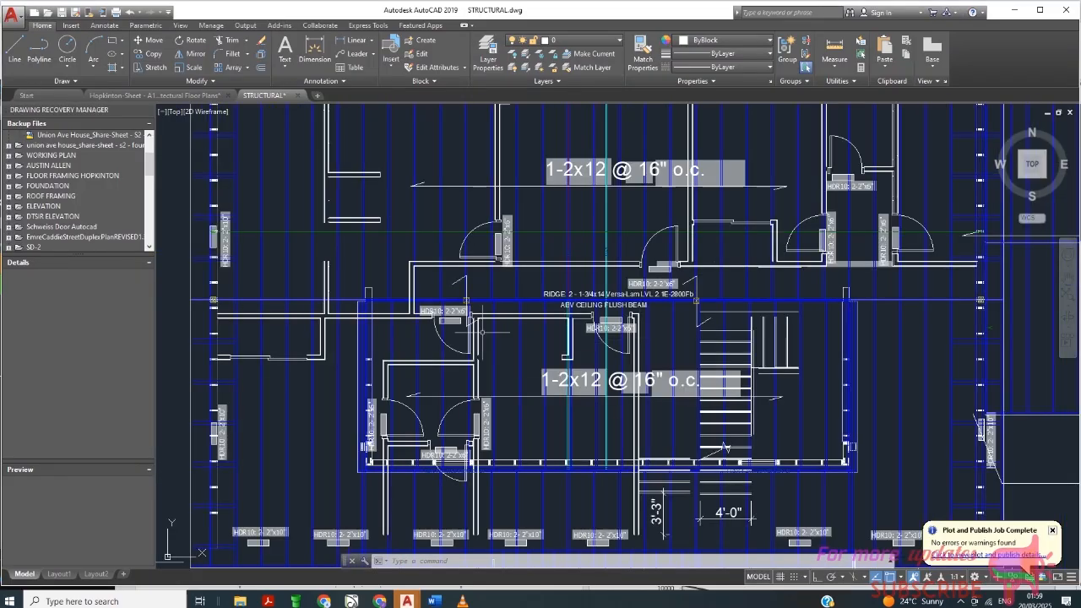
pyautogui.scroll(2, 378, 292)
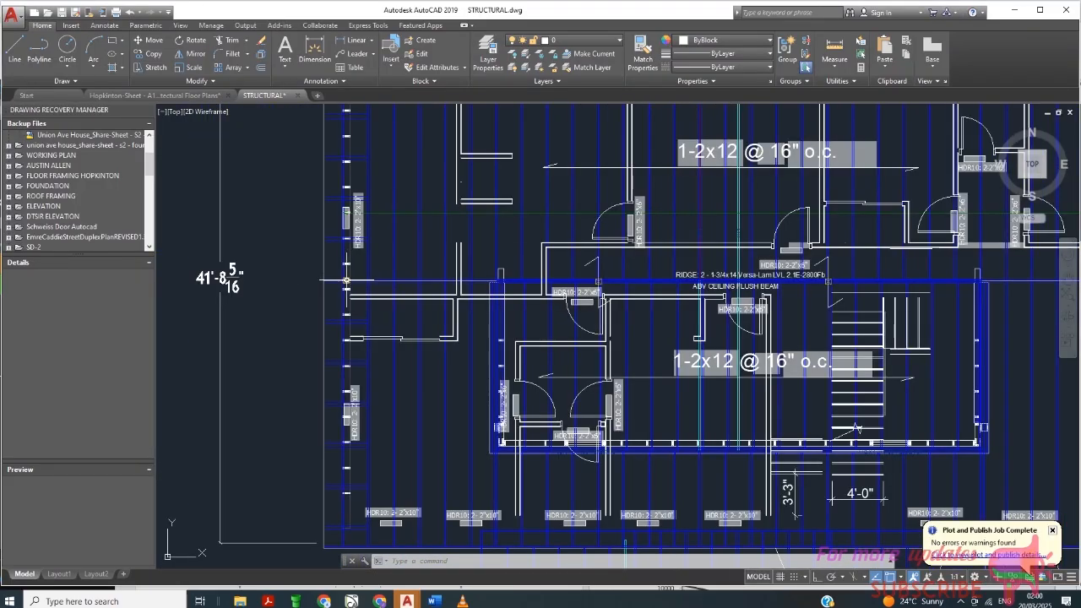
pyautogui.scroll(2, 346, 281)
pyautogui.scroll(-2, 329, 279)
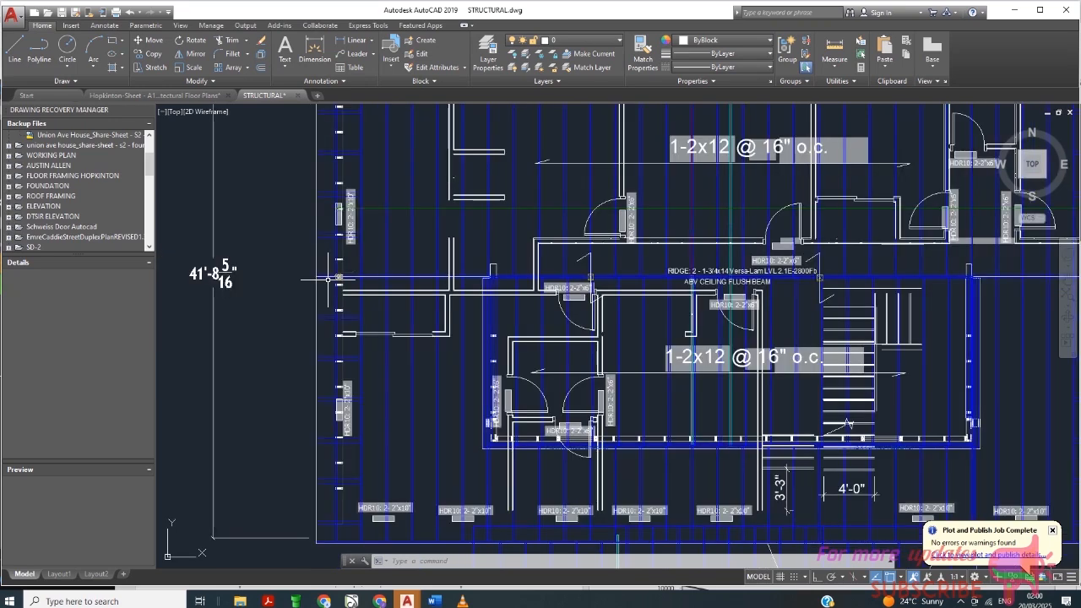
pyautogui.scroll(2, 591, 276)
pyautogui.scroll(-2, 592, 276)
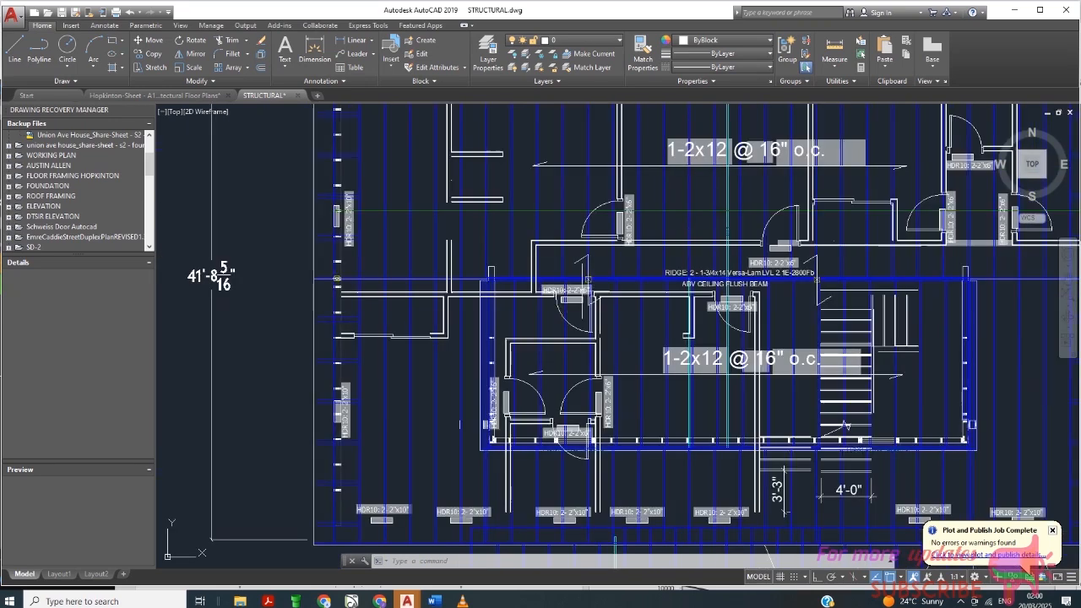
pyautogui.scroll(2, 589, 279)
pyautogui.scroll(-3, 565, 276)
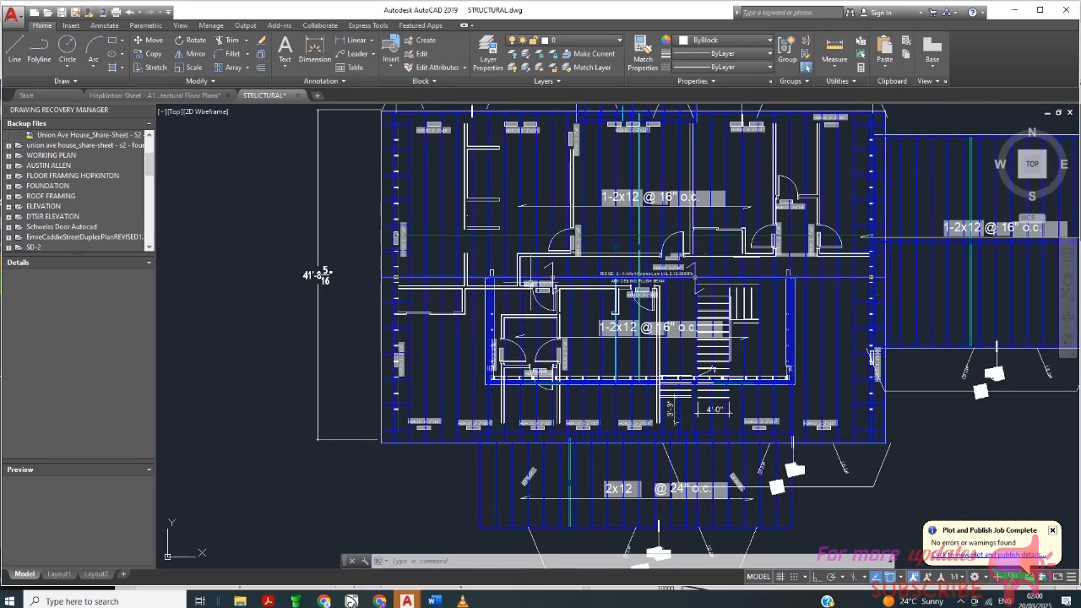
pyautogui.scroll(2, 558, 283)
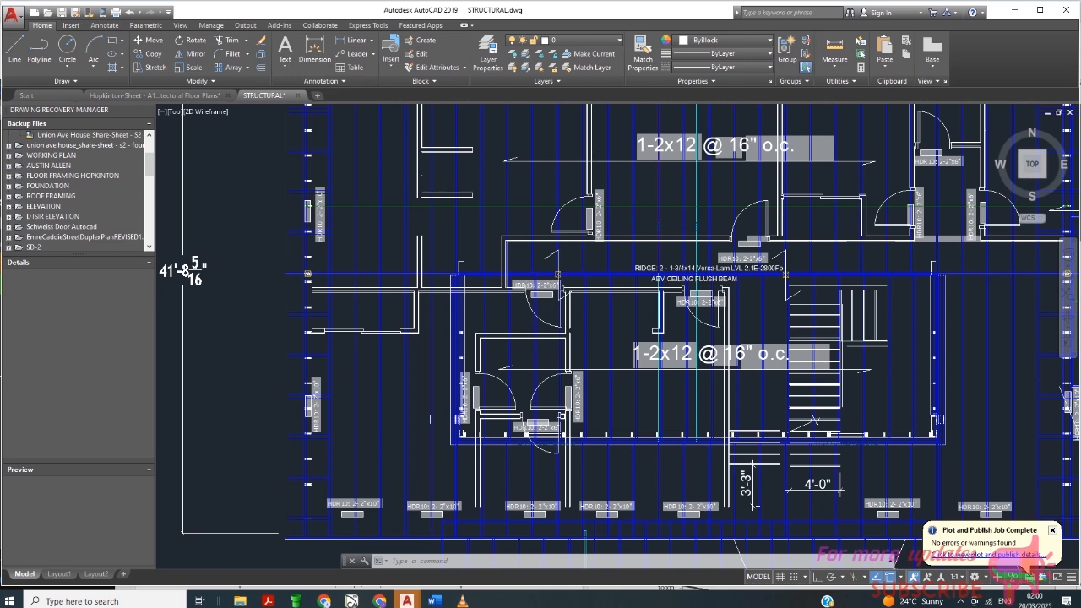
pyautogui.scroll(1, 558, 275)
pyautogui.scroll(-1, 600, 321)
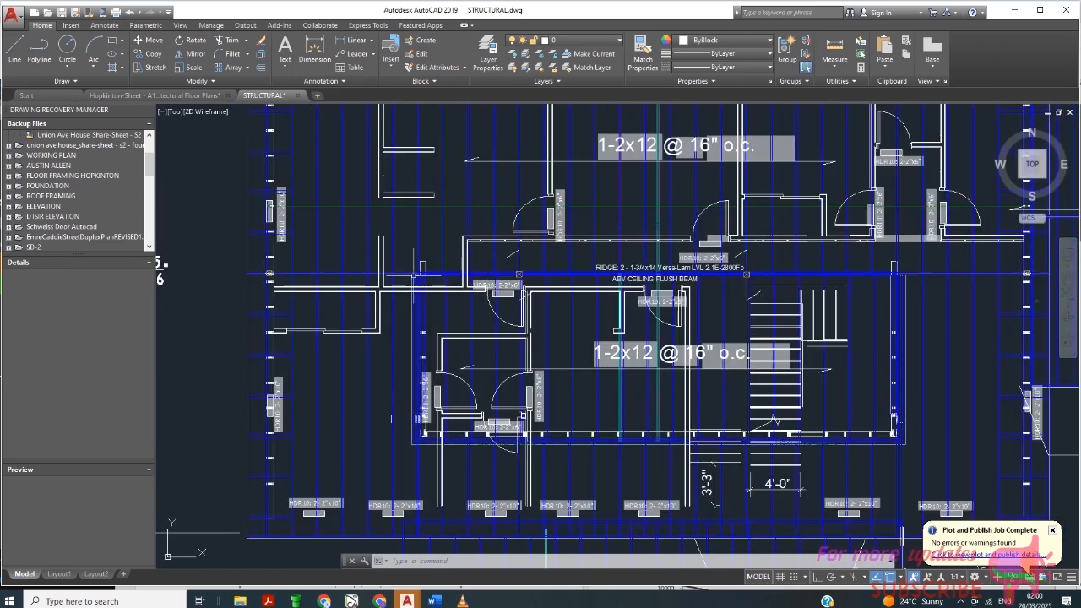
pyautogui.scroll(1, 762, 276)
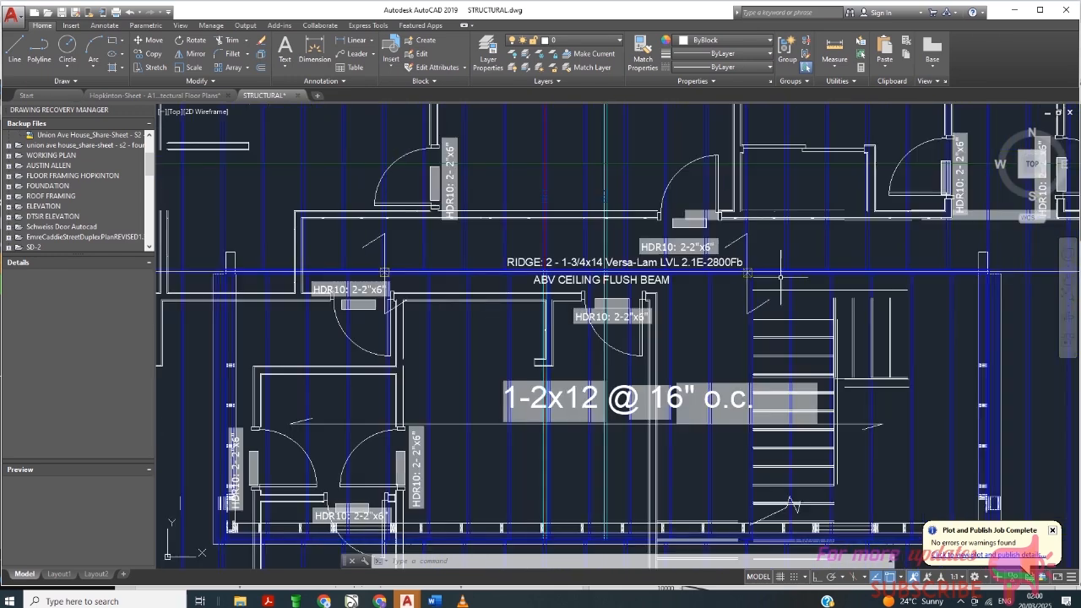
pyautogui.scroll(-3, 765, 277)
pyautogui.scroll(2, 845, 291)
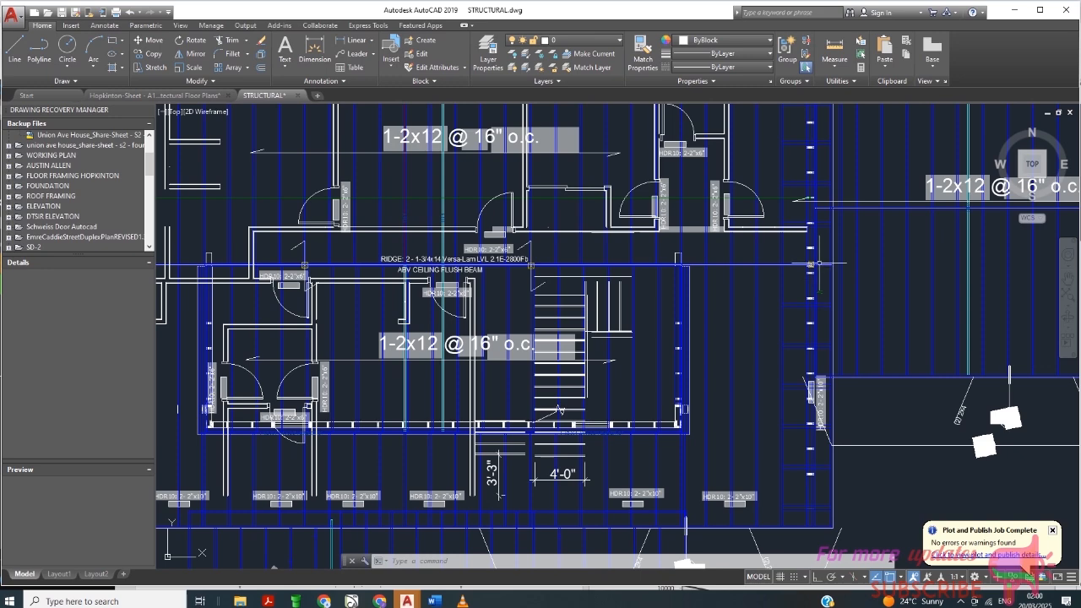
pyautogui.scroll(3, 807, 269)
pyautogui.scroll(-5, 805, 268)
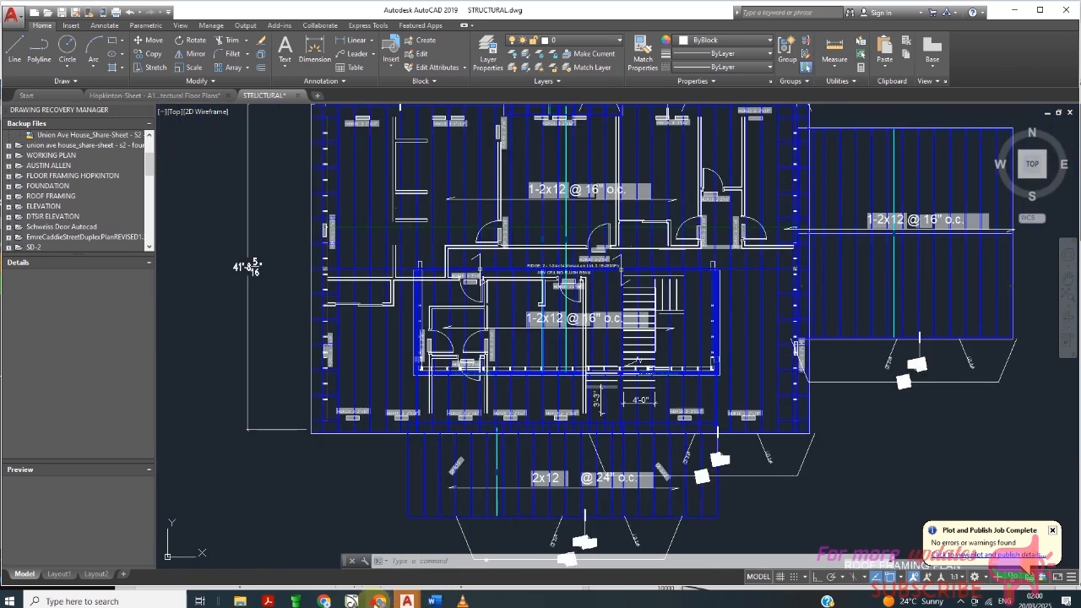
pyautogui.click(380, 601)
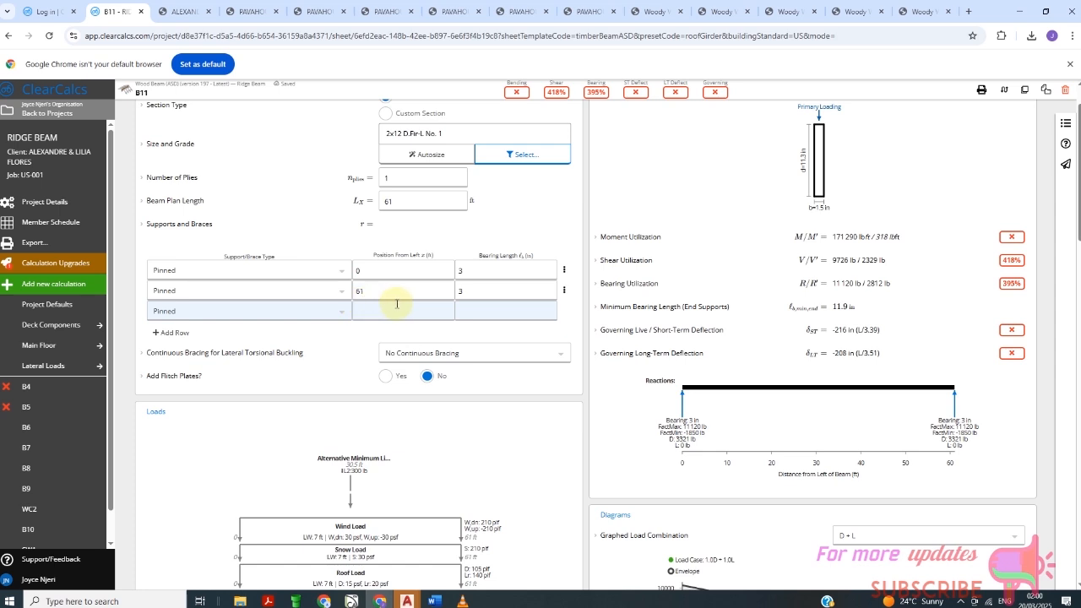
# Set the bearing length of both pinned end supports to 4 in
pyautogui.click(476, 271)
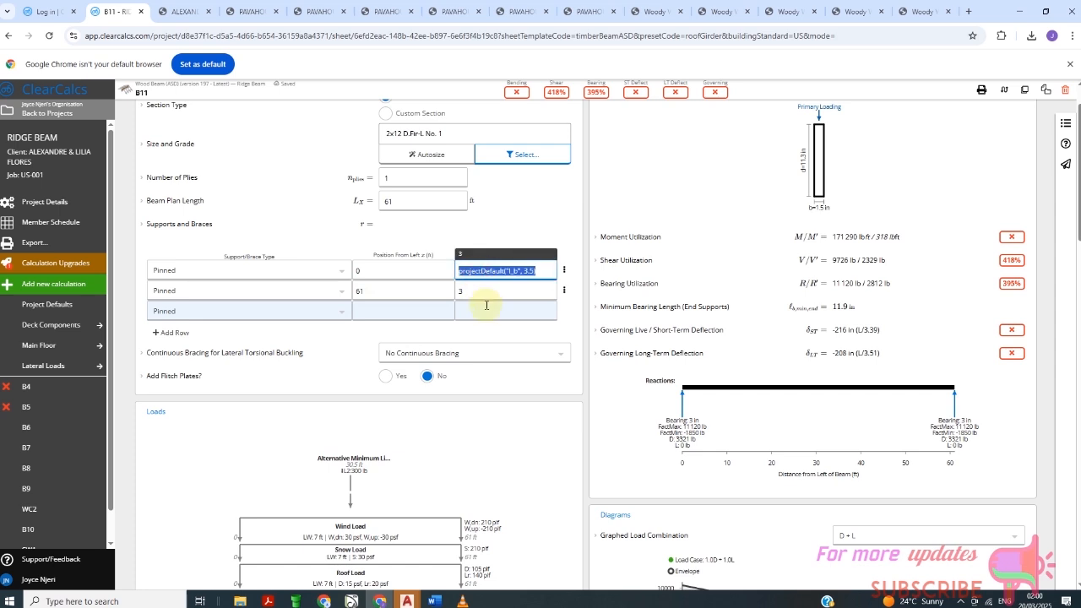
pyautogui.write('4')
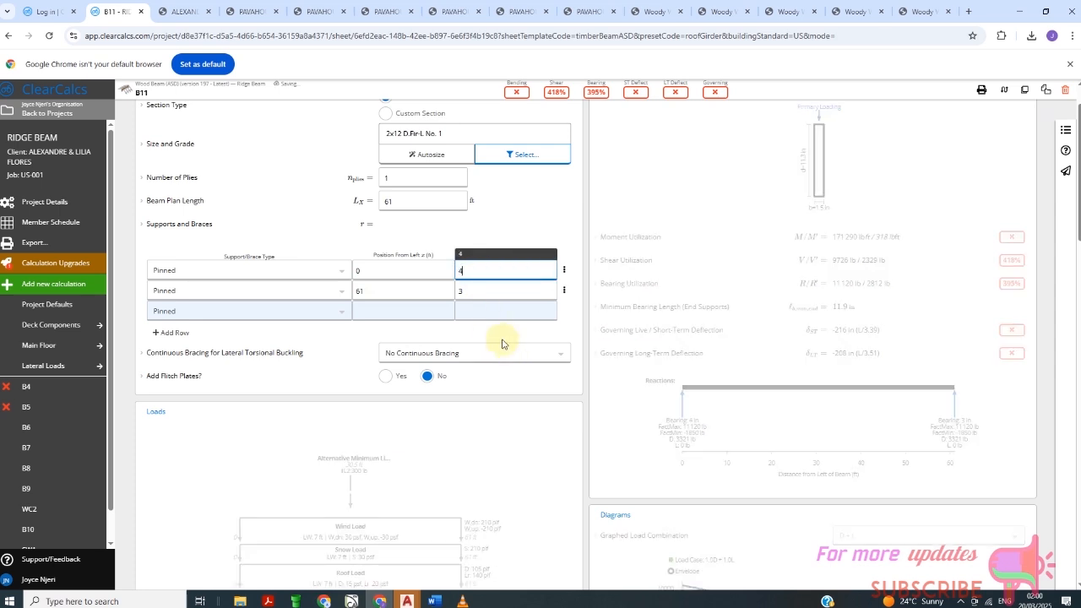
pyautogui.click(489, 292)
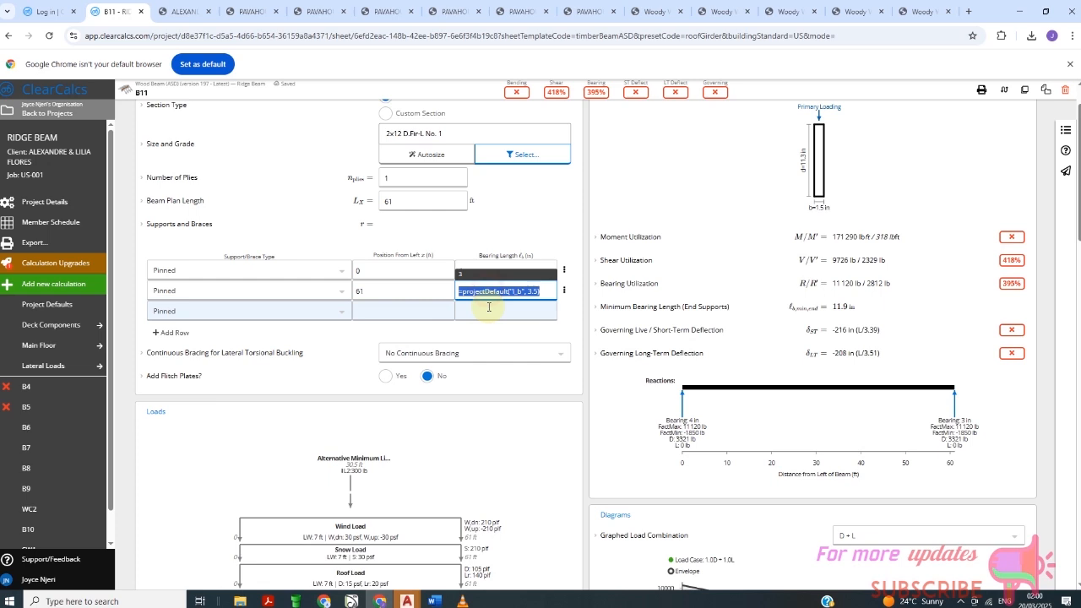
pyautogui.write('4')
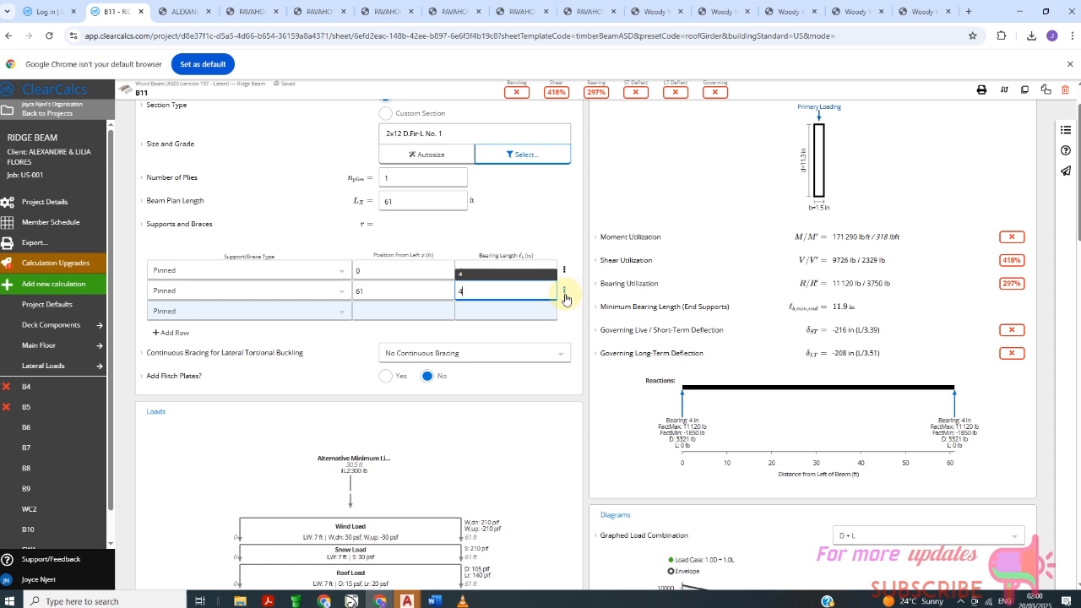
# Restore the bearing length of both pinned end supports to 3 in
pyautogui.click(470, 271)
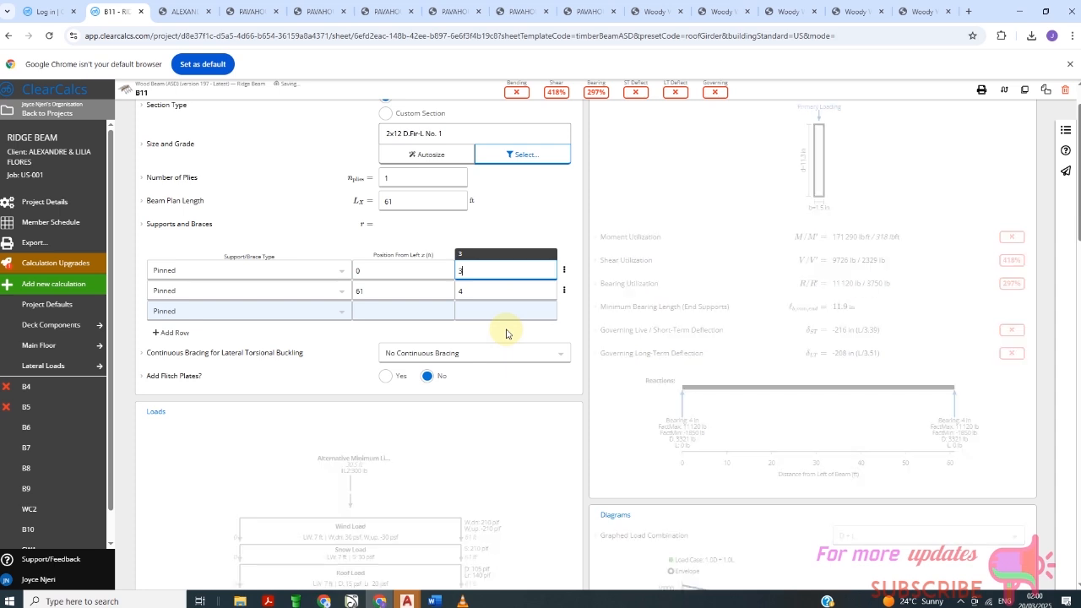
pyautogui.click(494, 293)
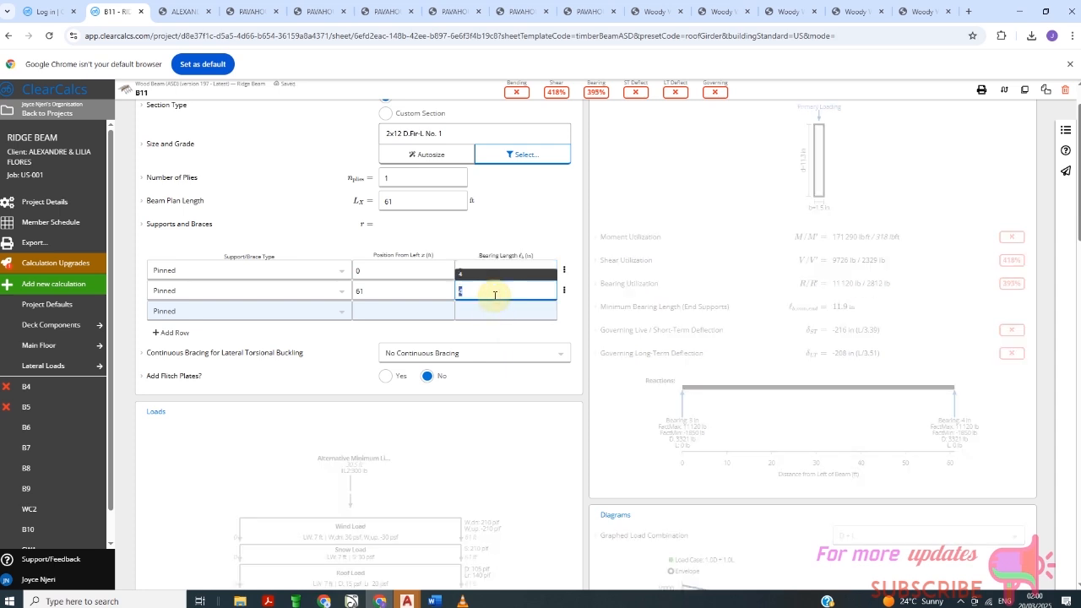
pyautogui.write('3')
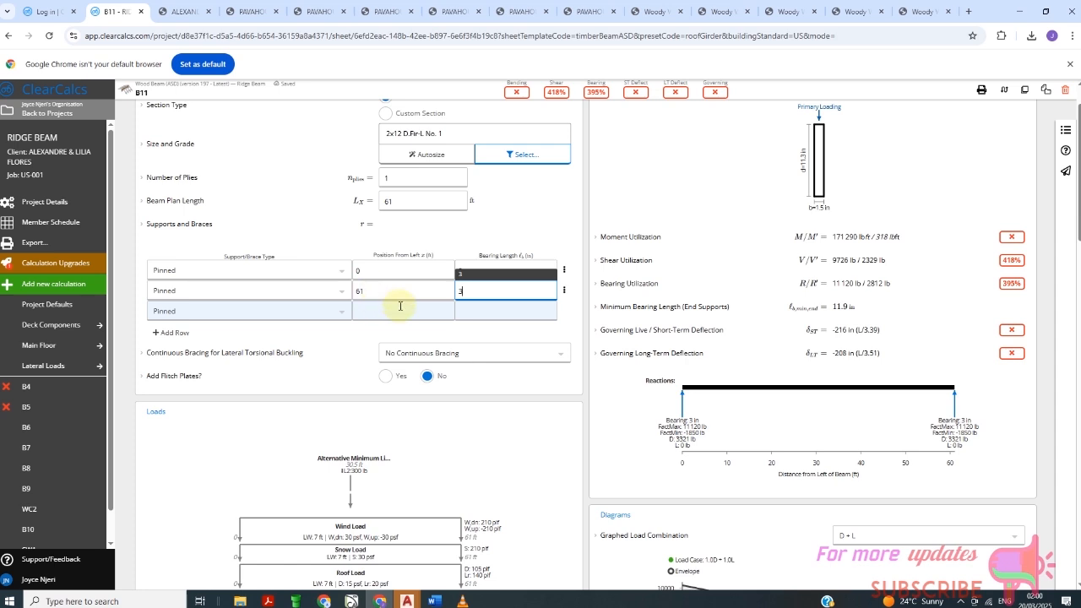
# Duplicate support rows to add two intermediate pinned supports with 3 in bearing, at 20 ft and 40 ft along the ridge beam
pyautogui.click(565, 293)
pyautogui.click(545, 309)
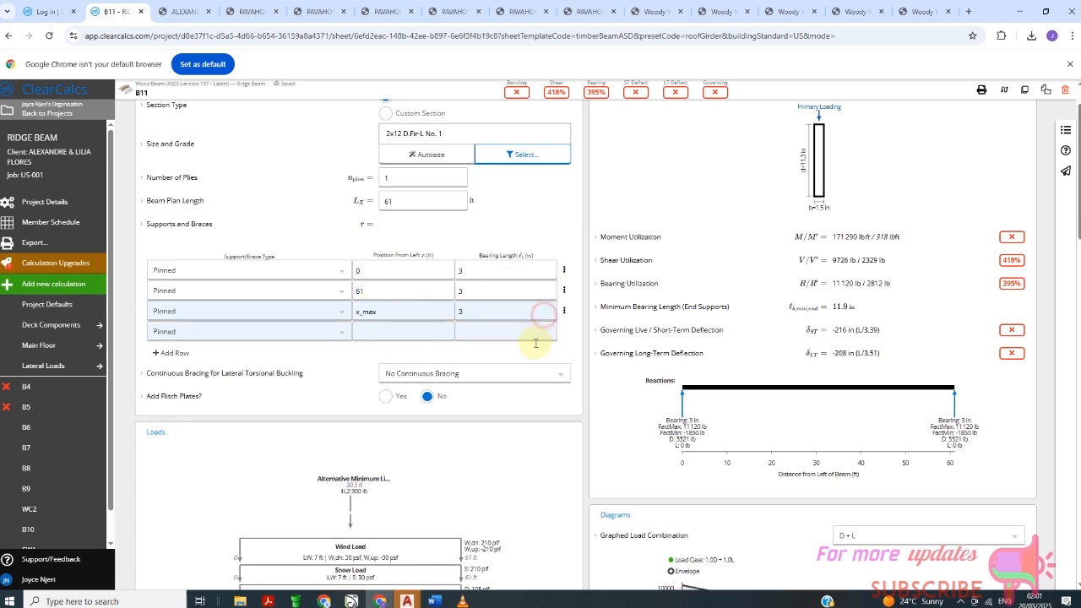
pyautogui.click(402, 311)
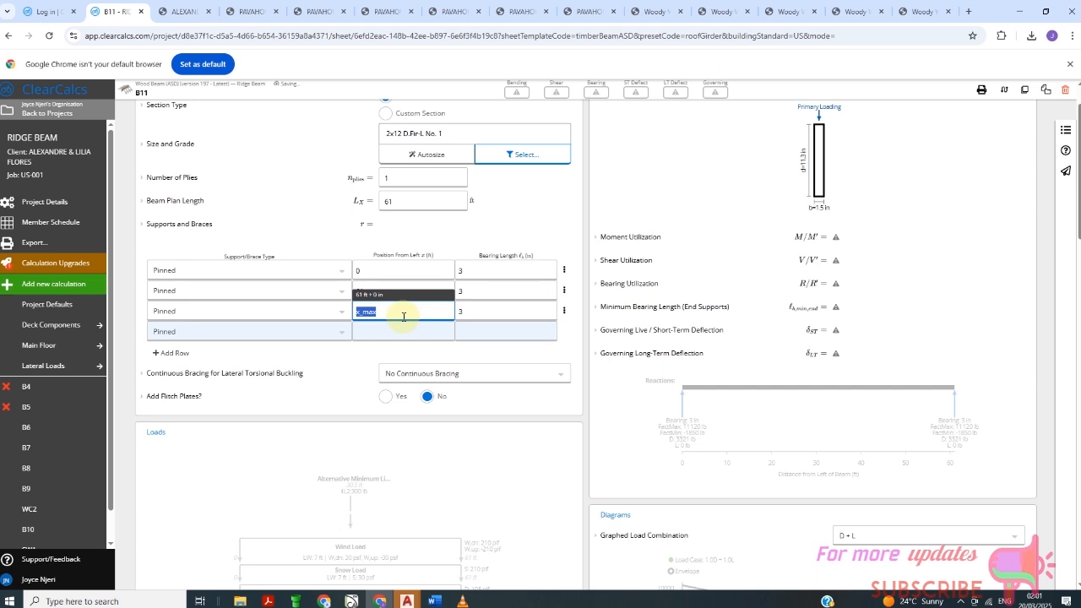
pyautogui.write('20')
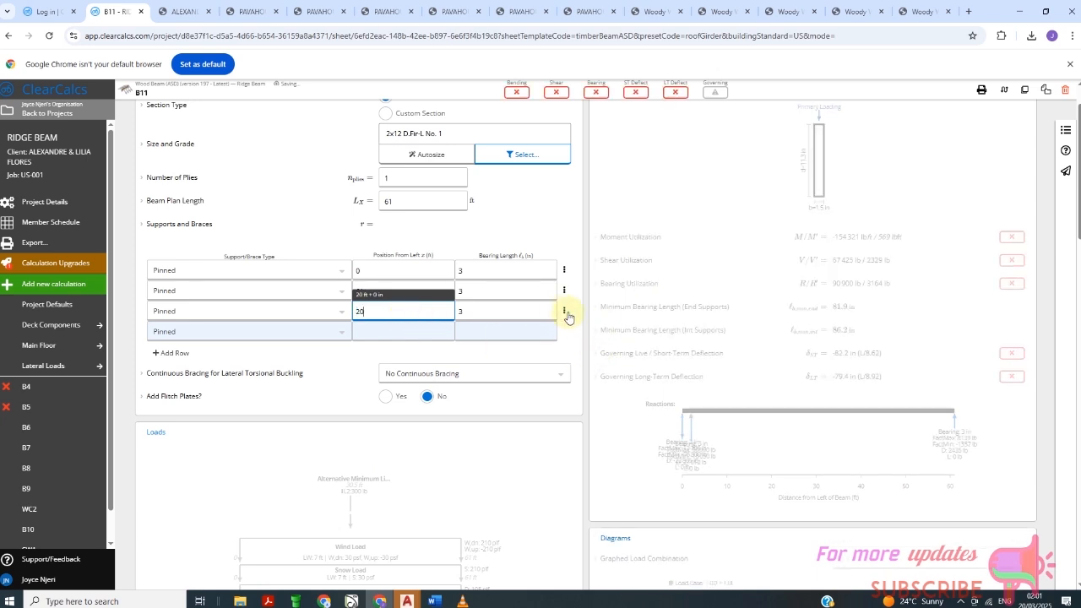
pyautogui.click(564, 311)
pyautogui.click(551, 336)
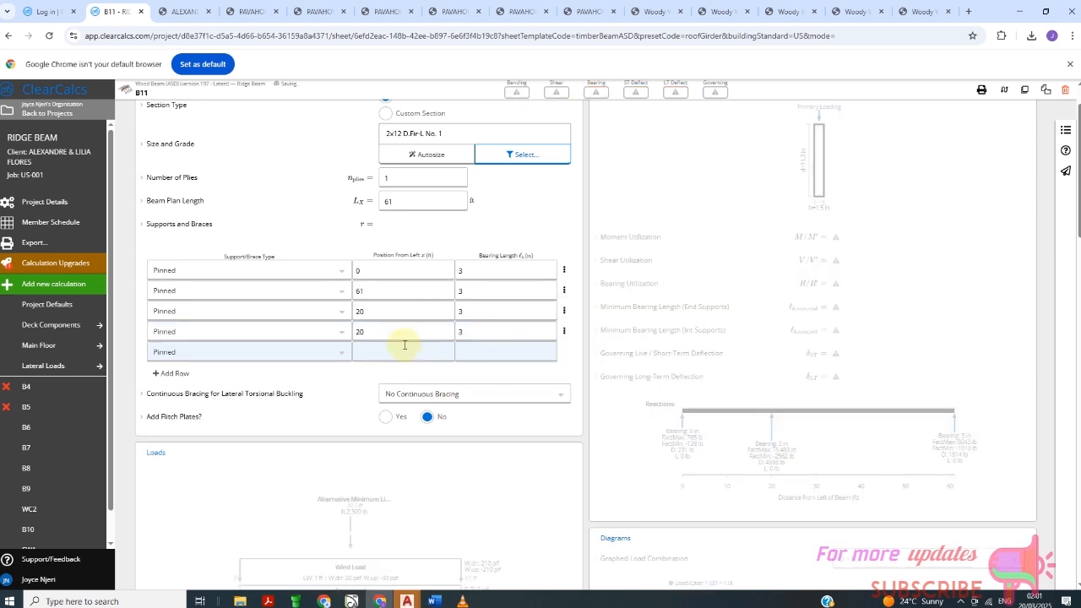
pyautogui.click(399, 336)
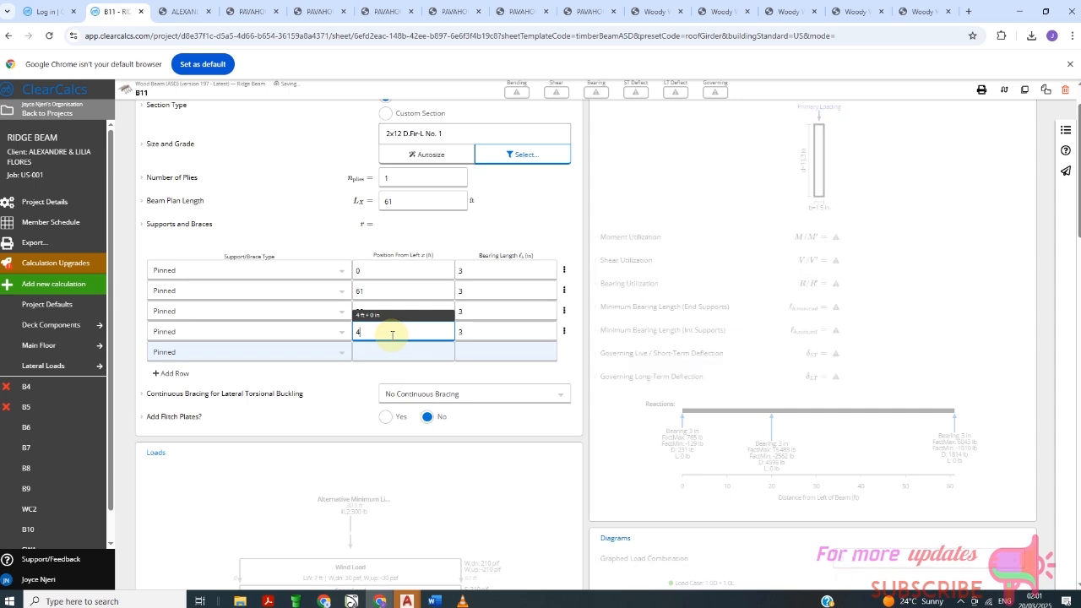
pyautogui.press('Tab')
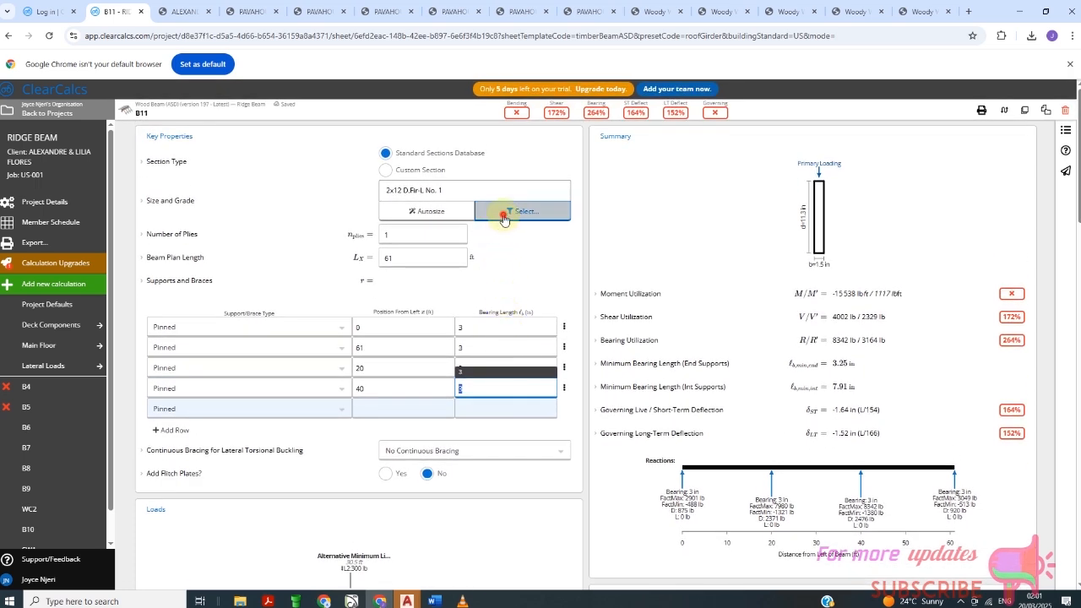
# Set the ridge beam's number of plies to 2
pyautogui.click(505, 220)
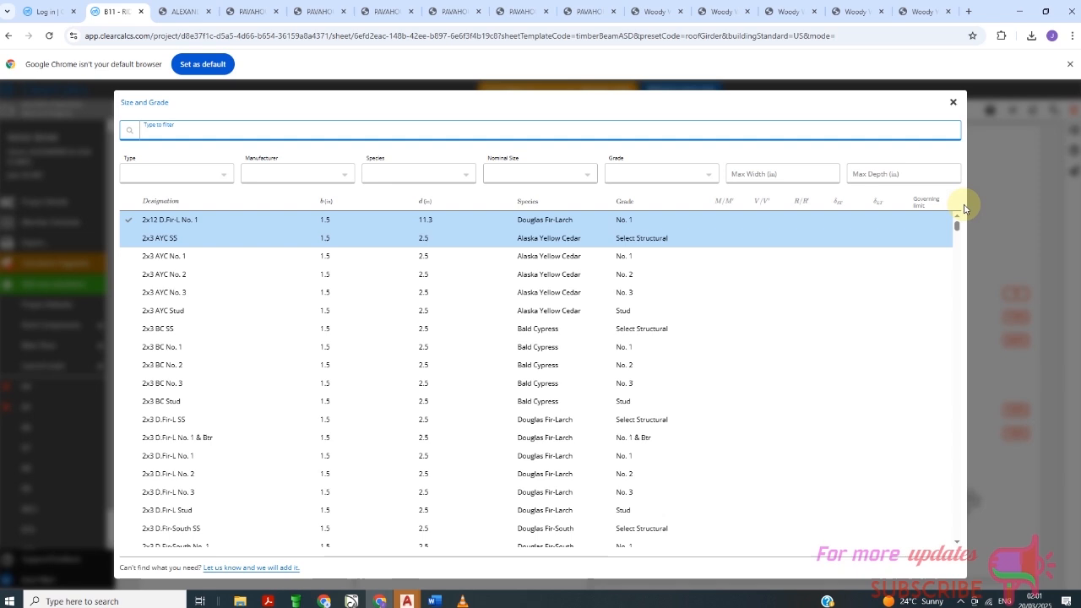
pyautogui.click(953, 101)
pyautogui.click(429, 229)
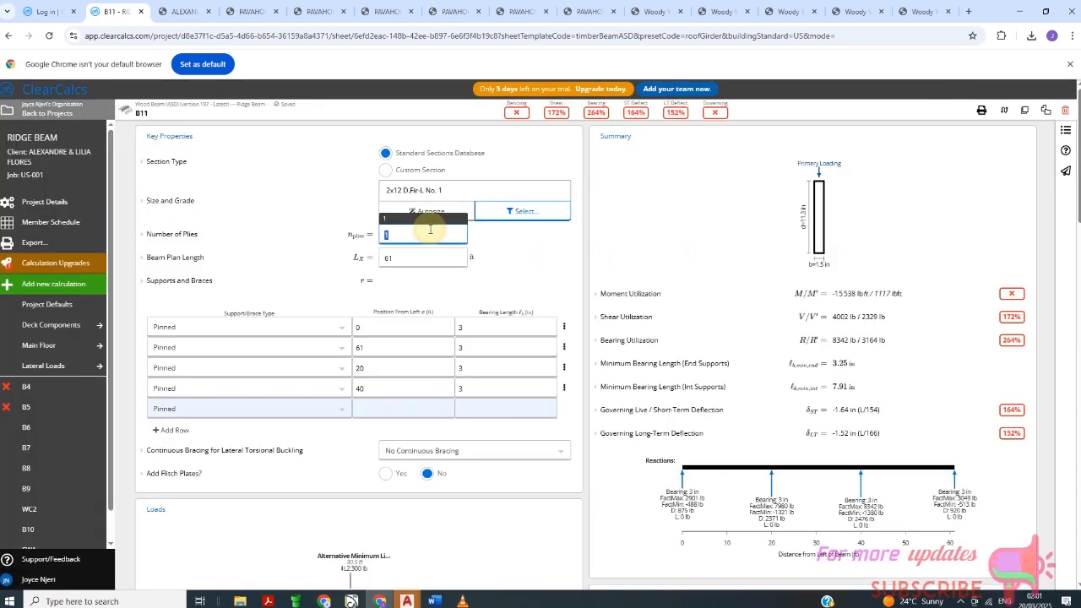
pyautogui.write('2')
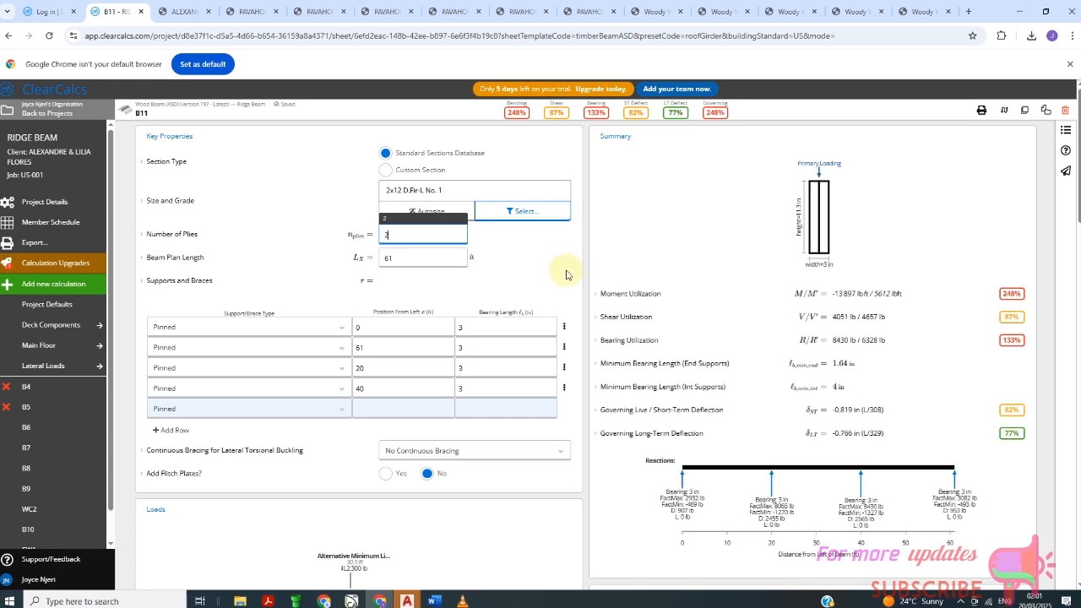
pyautogui.click(536, 265)
pyautogui.scroll(-1, 521, 319)
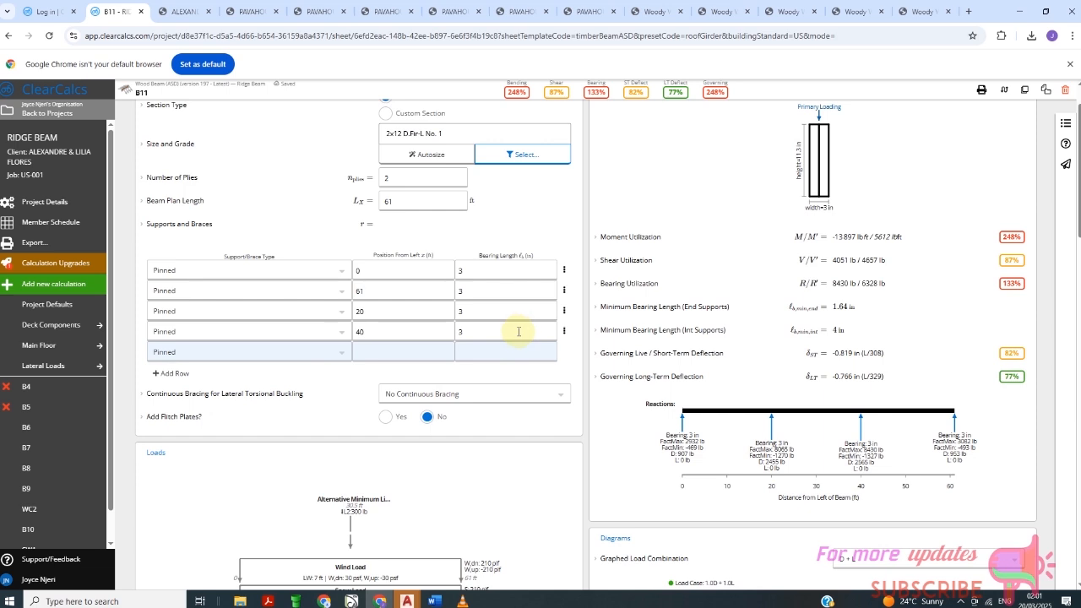
pyautogui.scroll(1, 519, 333)
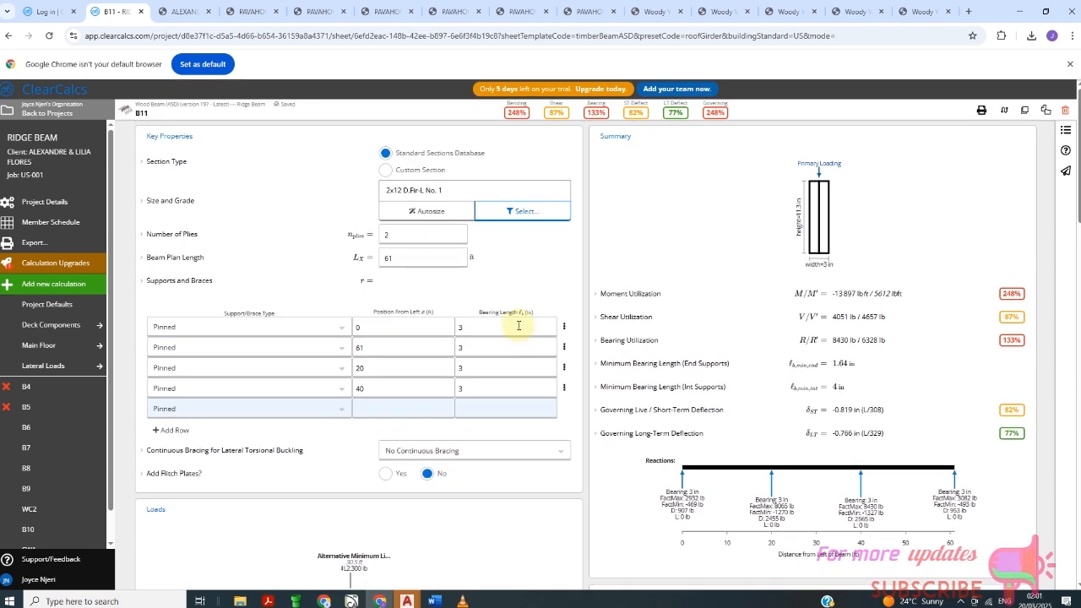
# Open the size and grade selection for the beam and filter the sections to type LVL and species Versa-Lam LVL
pyautogui.click(535, 212)
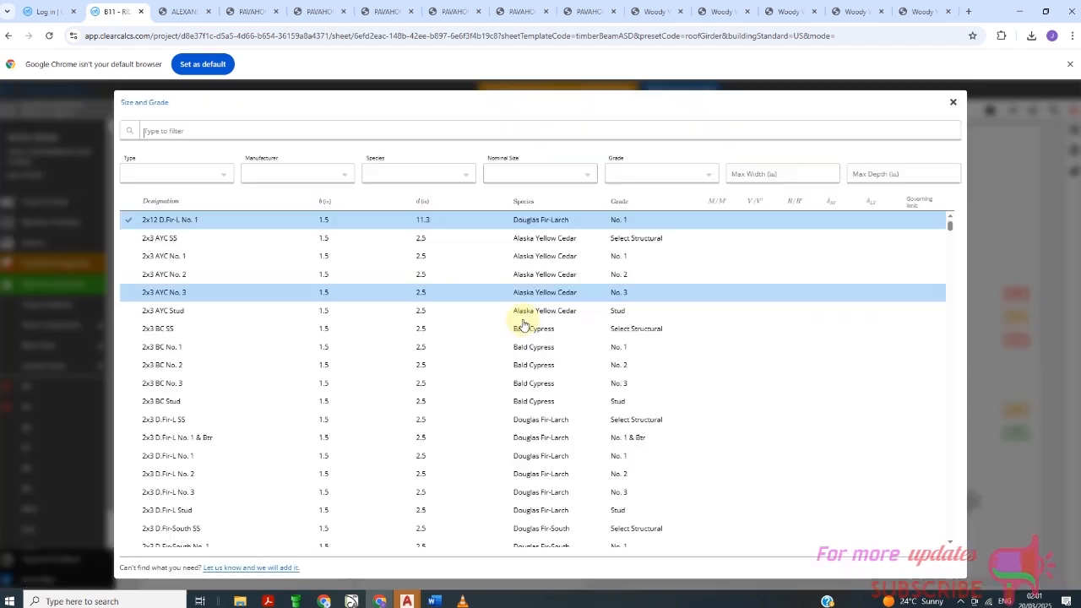
pyautogui.click(223, 175)
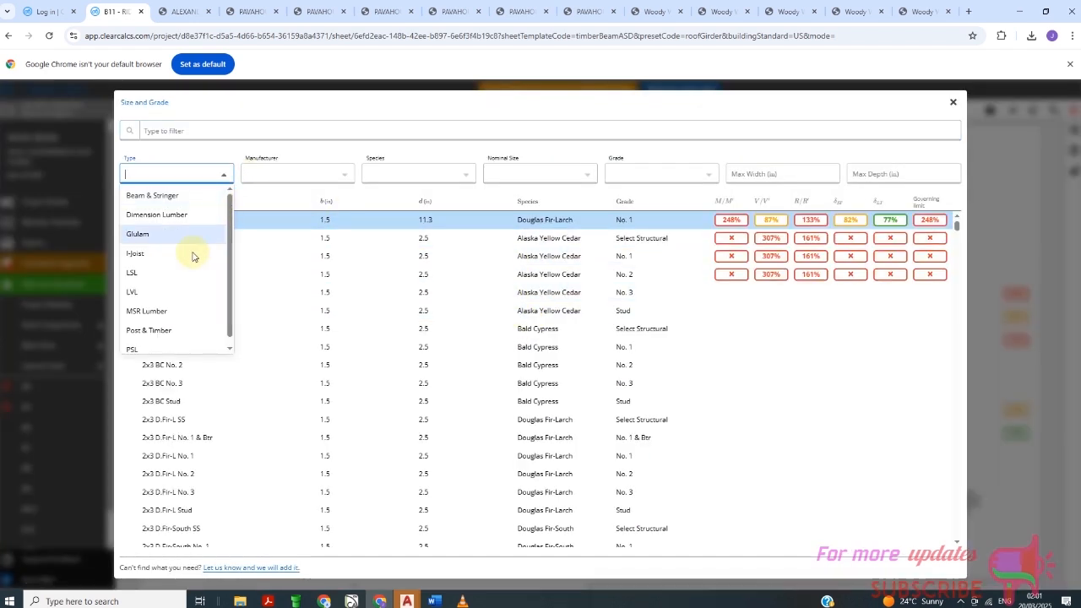
pyautogui.click(171, 292)
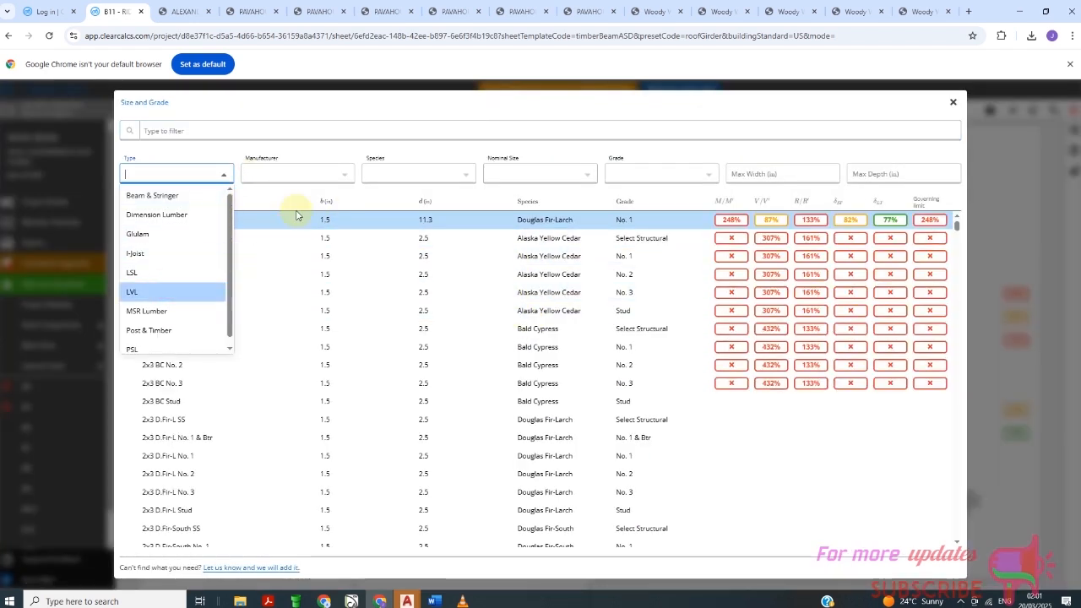
pyautogui.click(463, 176)
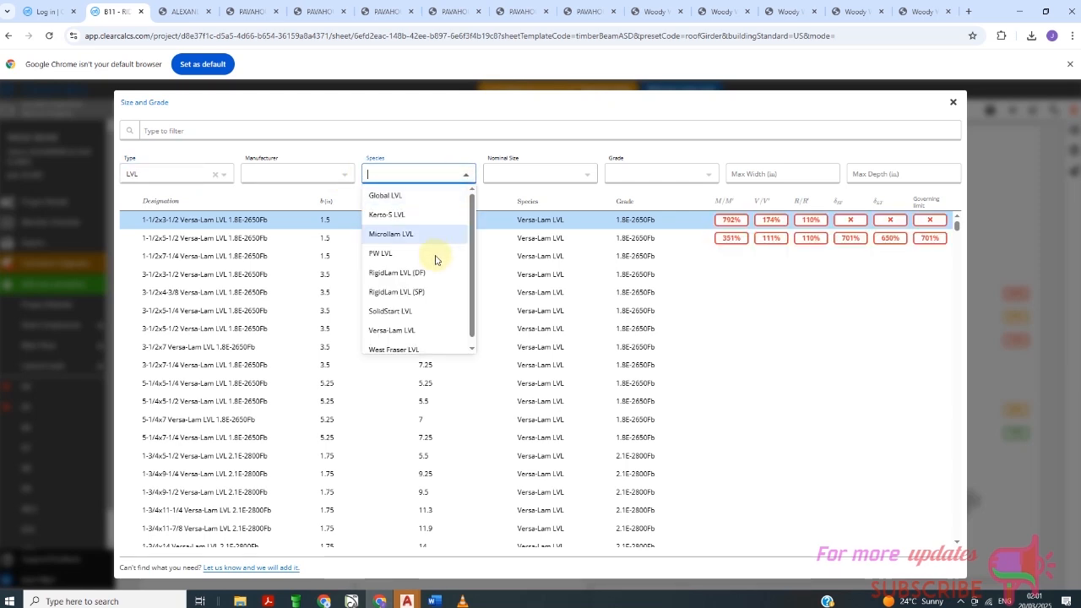
pyautogui.click(417, 339)
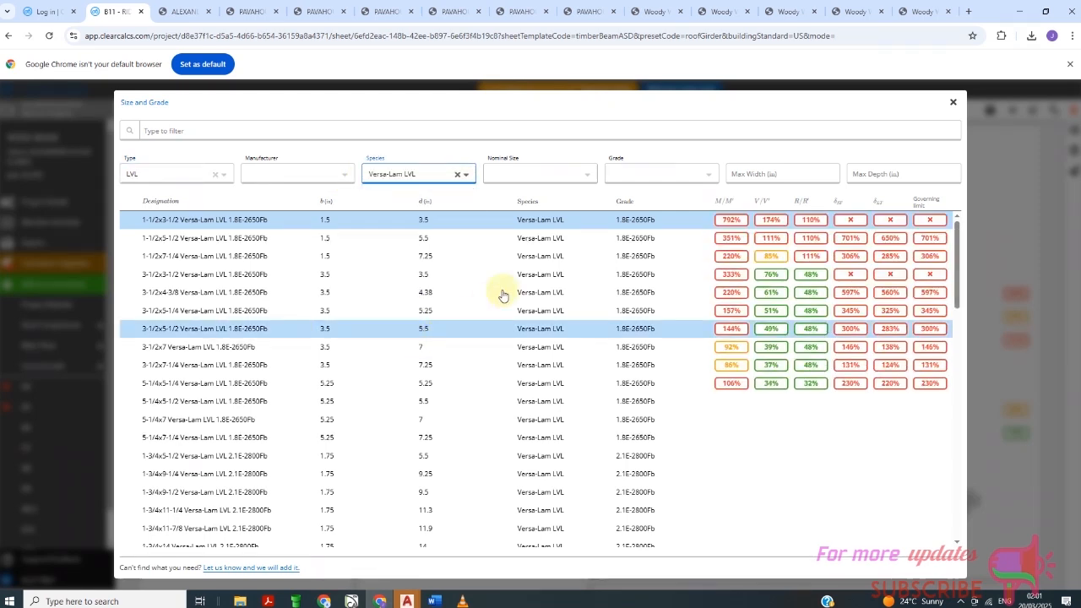
# Narrow the sections to nominal size 1-3/4x14 and select 1-3/4x14 Versa-Lam LVL 2.1E-2800Fb for the beam
pyautogui.click(589, 175)
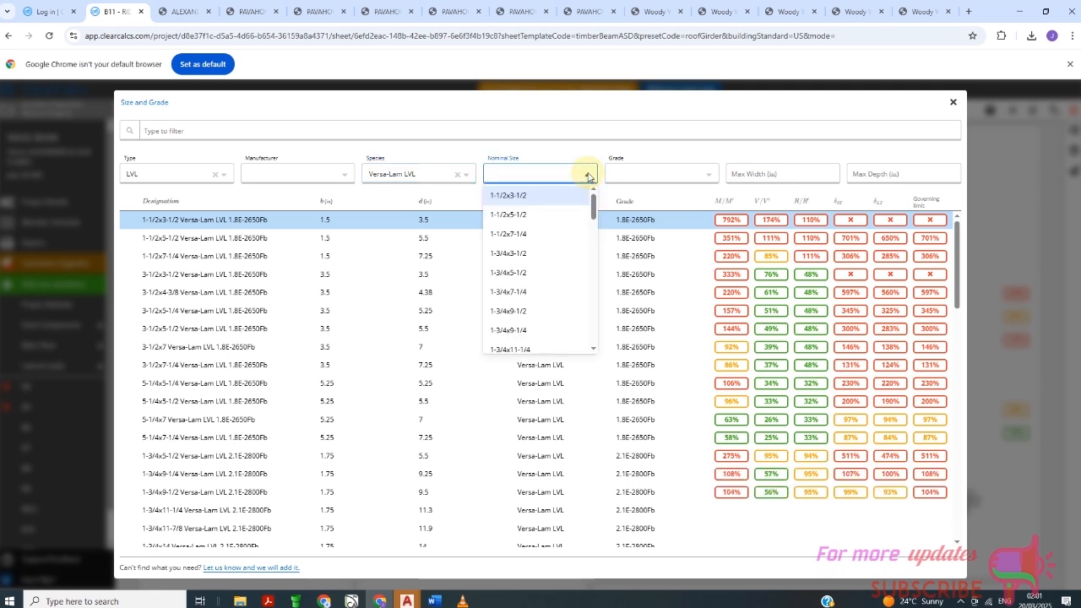
pyautogui.scroll(-1, 559, 253)
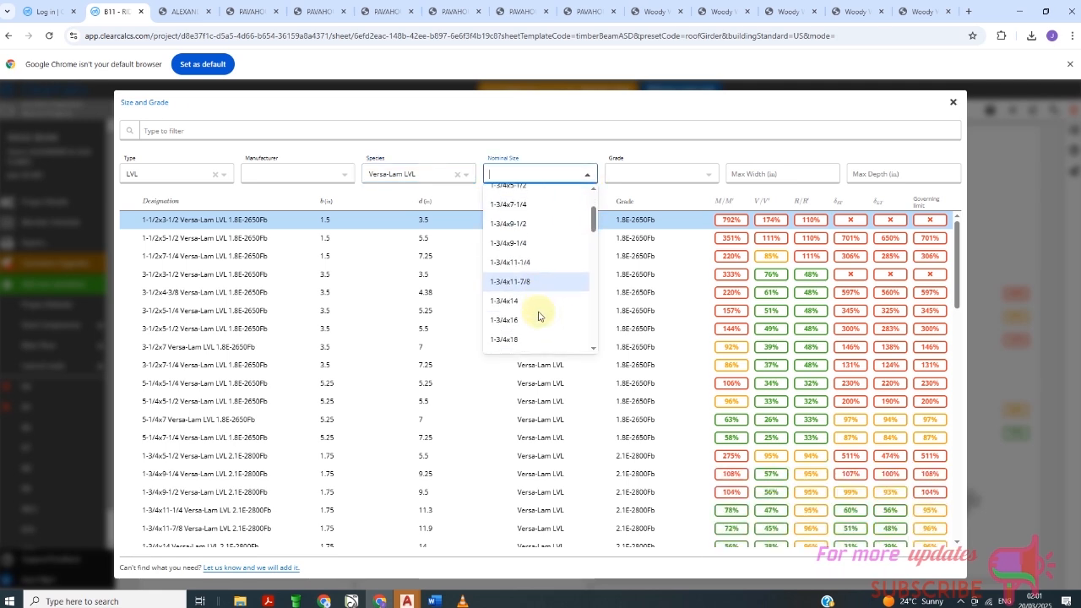
pyautogui.click(533, 320)
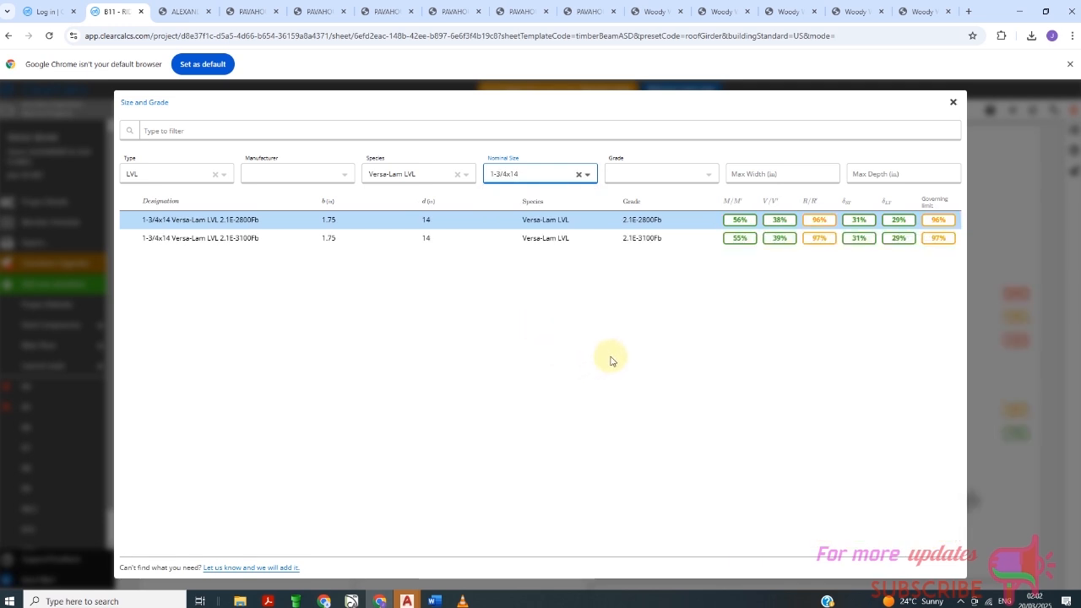
pyautogui.click(228, 226)
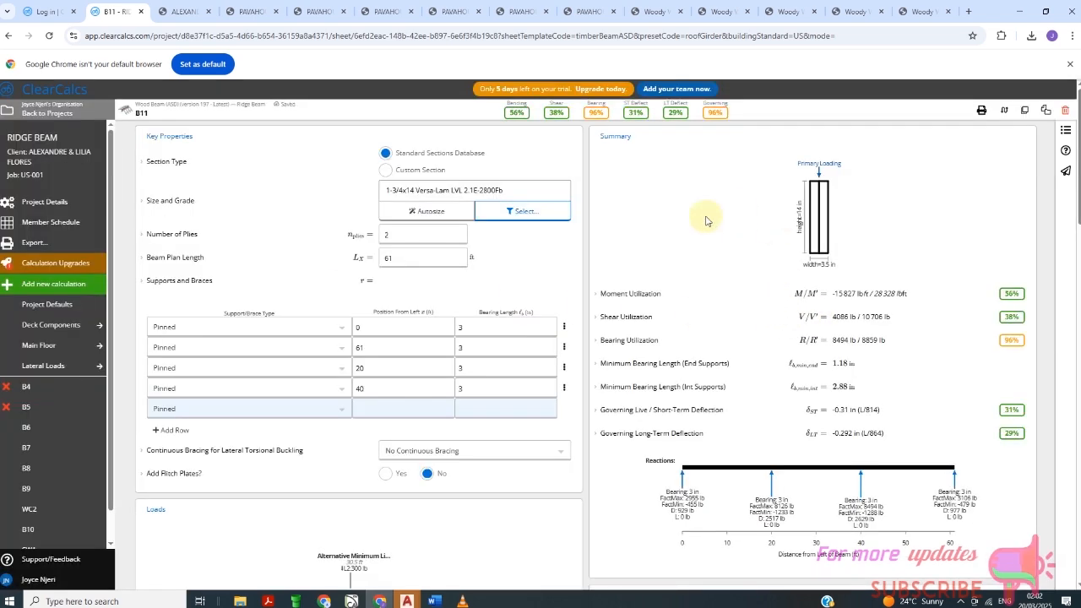
# Review the ridge beam's utilization summary, support reactions, applied loads, force and deflection diagrams, and design conditions
pyautogui.scroll(-2, 494, 293)
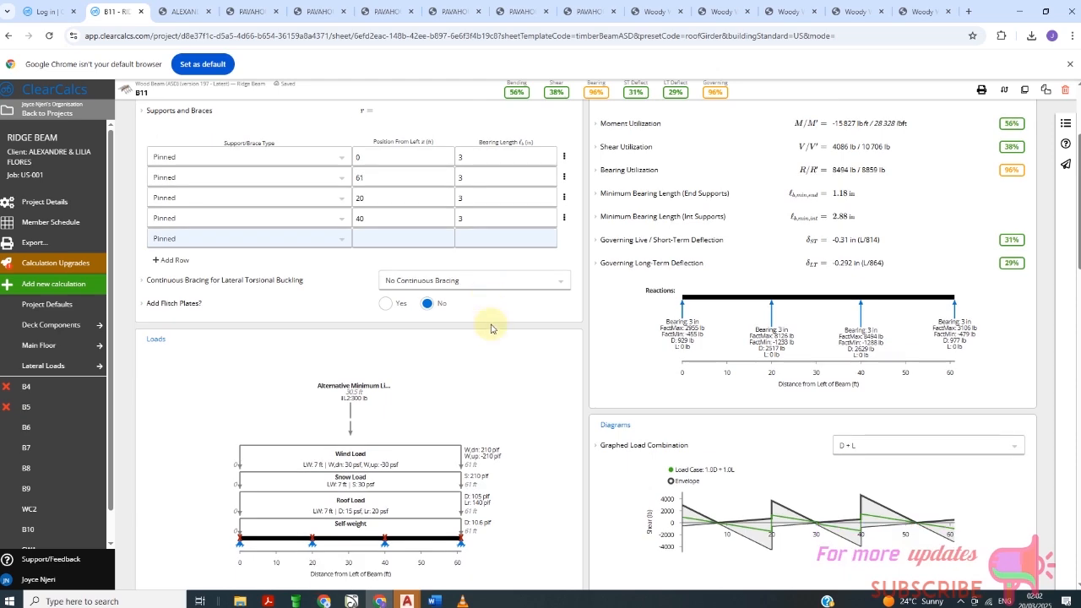
pyautogui.scroll(3, 482, 324)
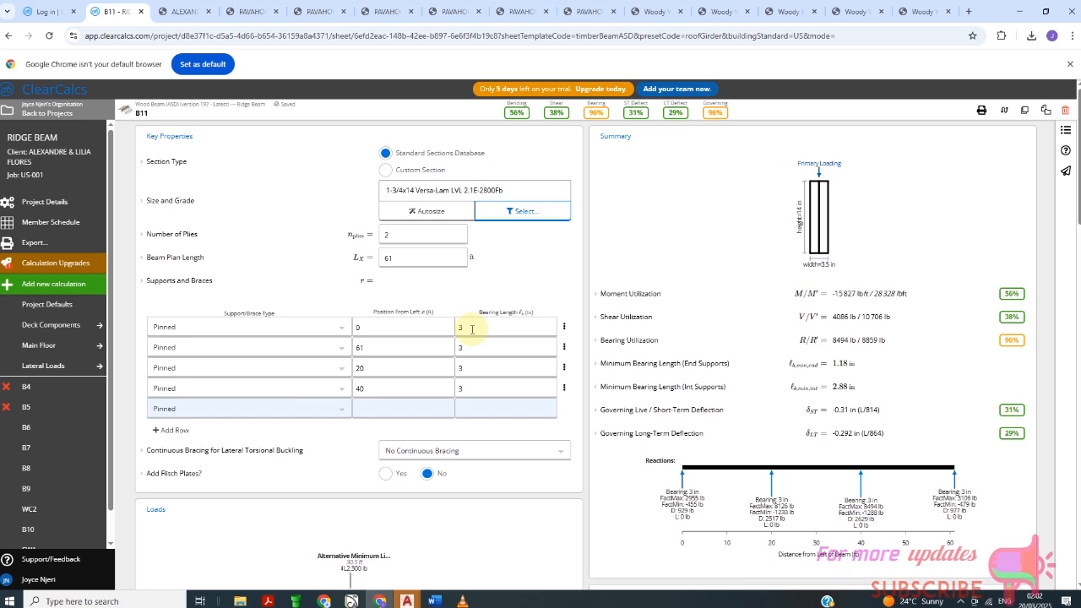
pyautogui.scroll(-10, 479, 328)
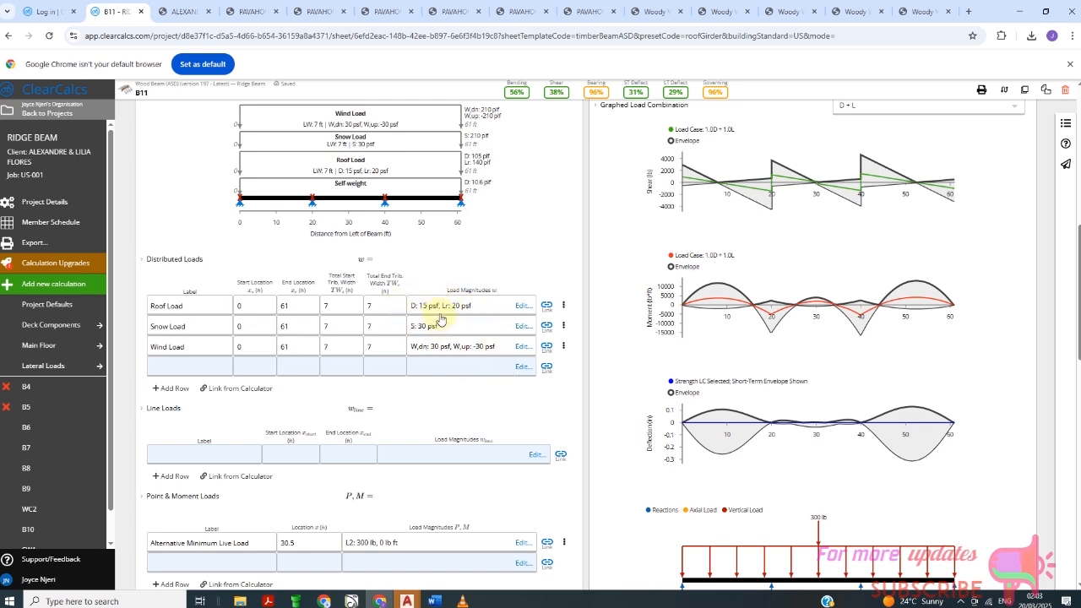
pyautogui.scroll(2, 414, 325)
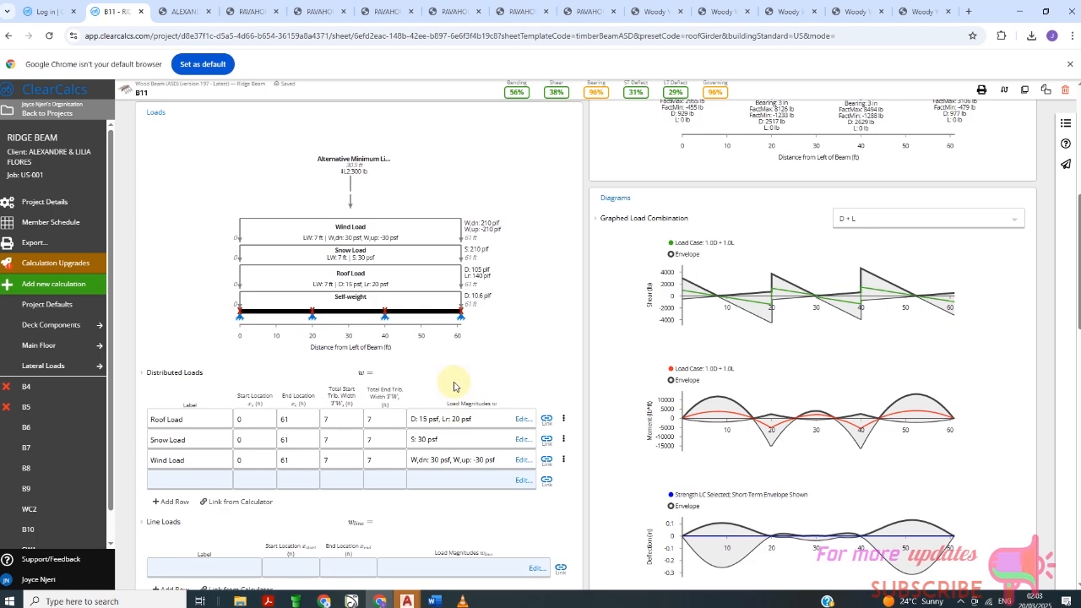
pyautogui.scroll(-5, 470, 326)
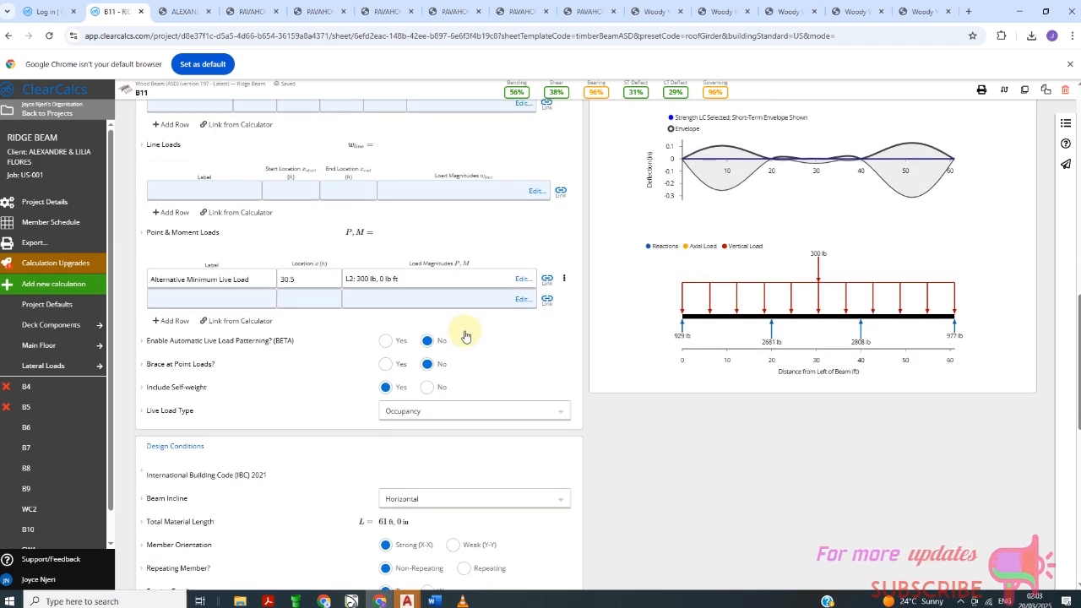
pyautogui.scroll(3, 459, 344)
pyautogui.scroll(3, 459, 341)
pyautogui.scroll(-1, 483, 357)
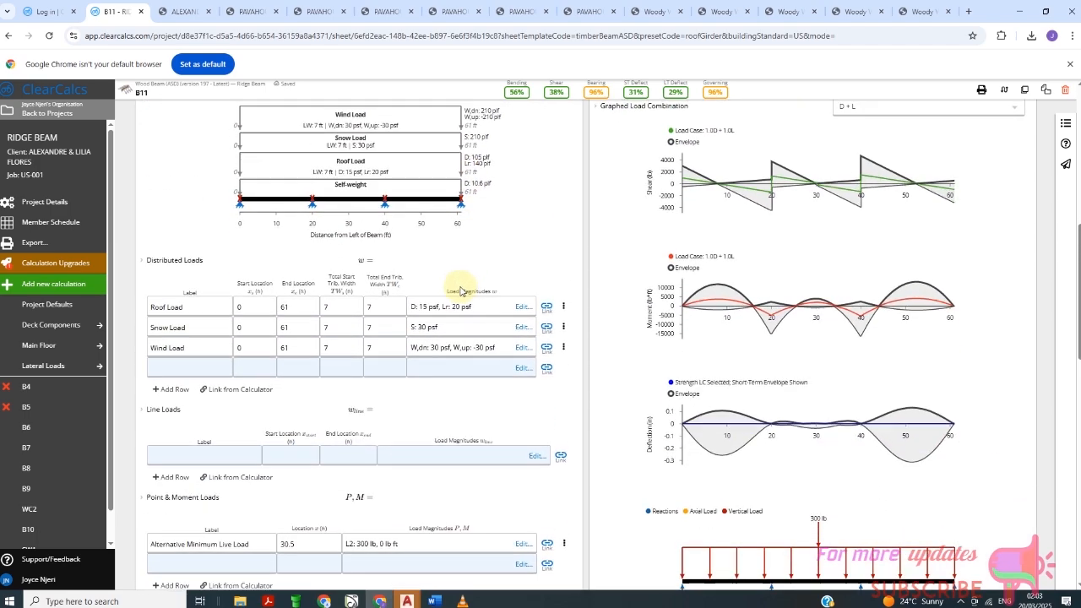
pyautogui.scroll(2, 459, 290)
pyautogui.scroll(-3, 483, 314)
pyautogui.scroll(-4, 550, 316)
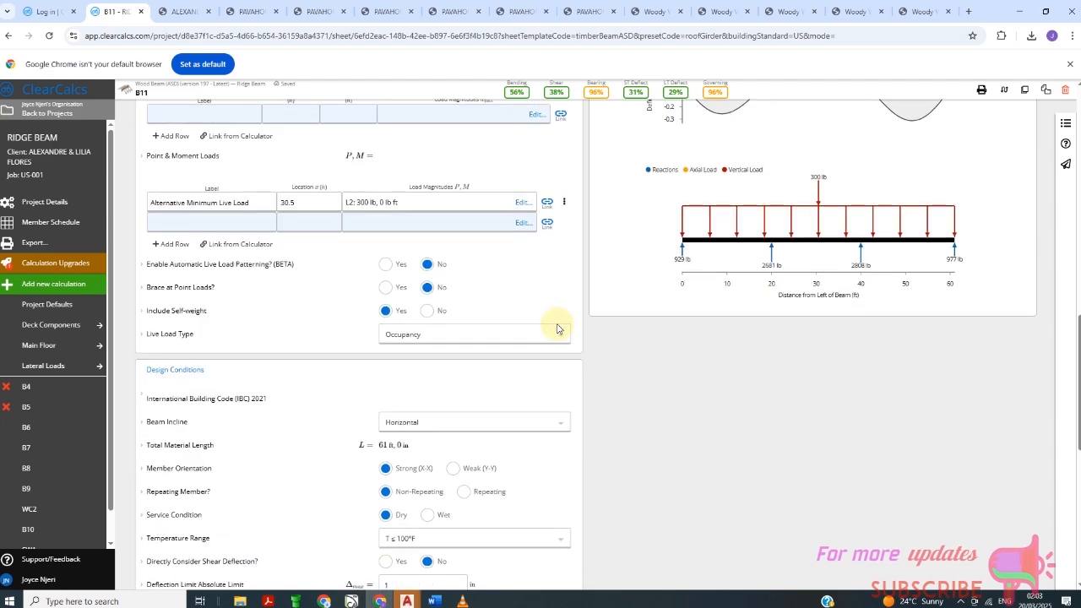
pyautogui.scroll(4, 541, 293)
pyautogui.scroll(8, 527, 258)
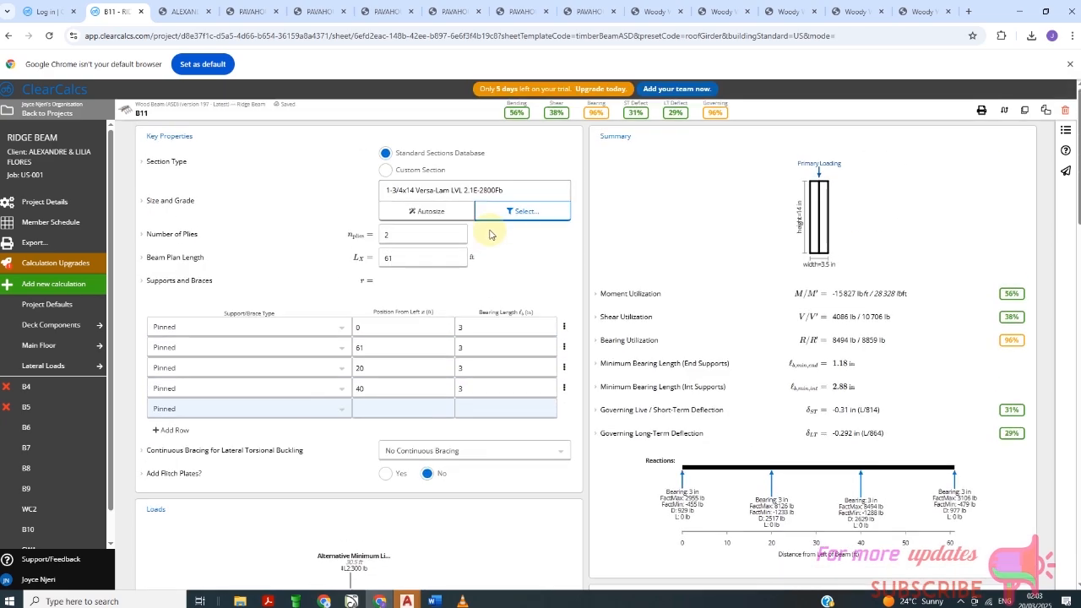
pyautogui.scroll(-1, 496, 245)
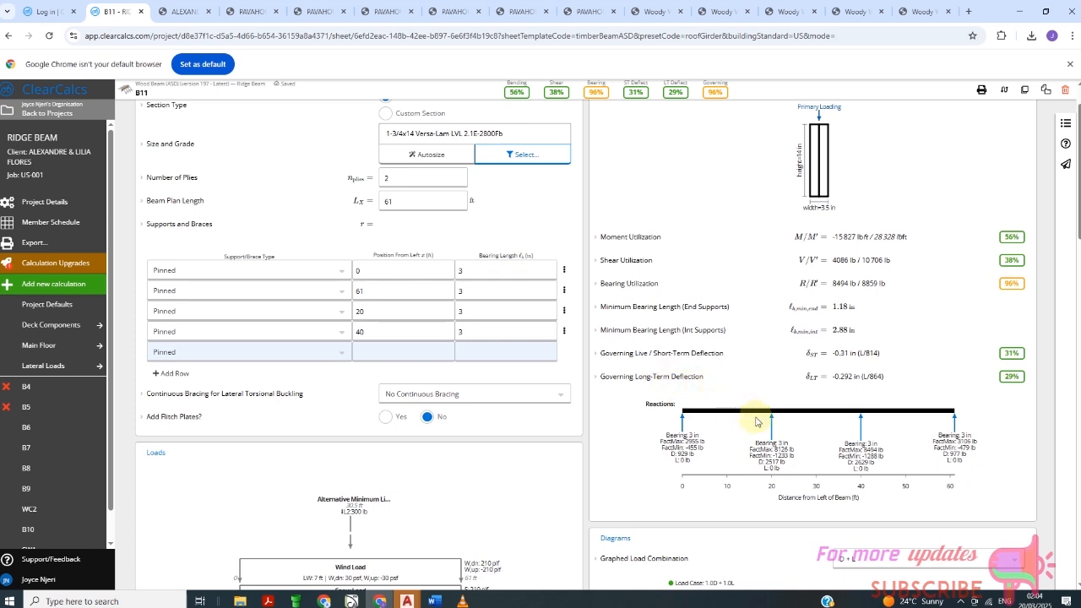
pyautogui.click(964, 602)
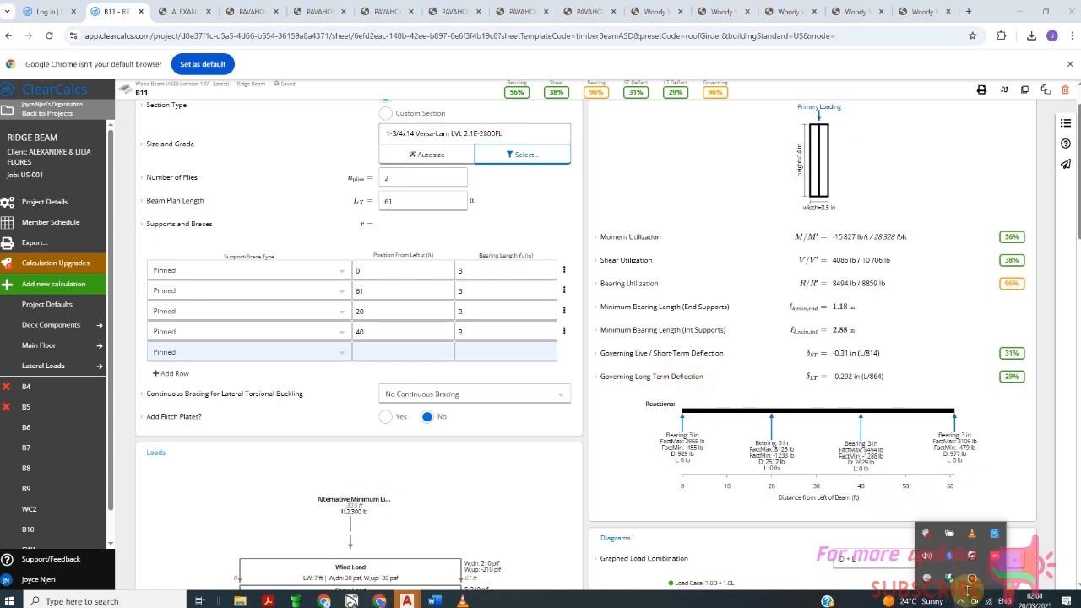
pyautogui.click(973, 577)
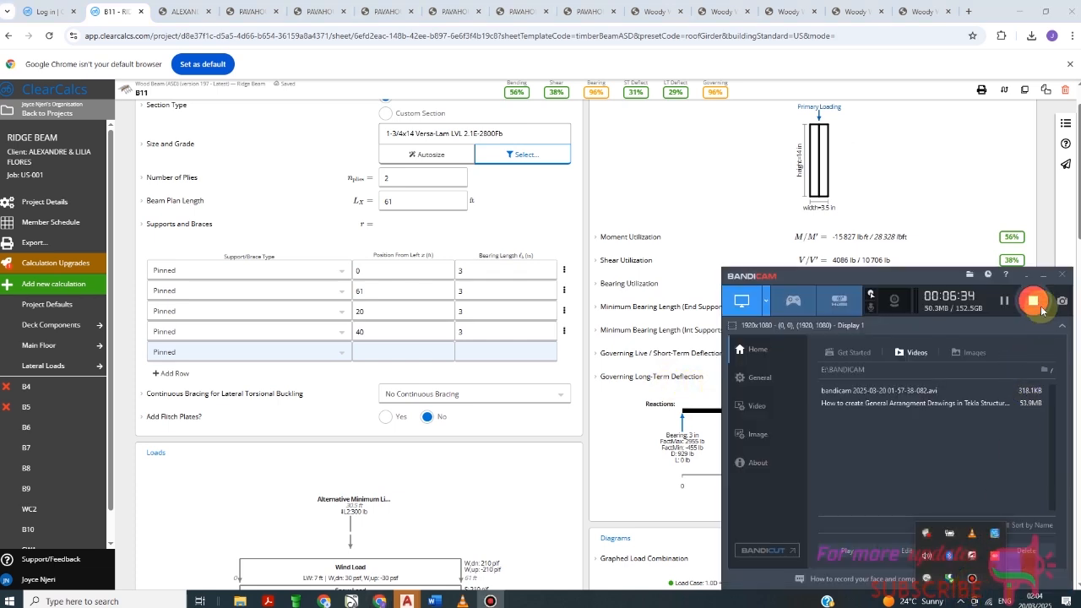